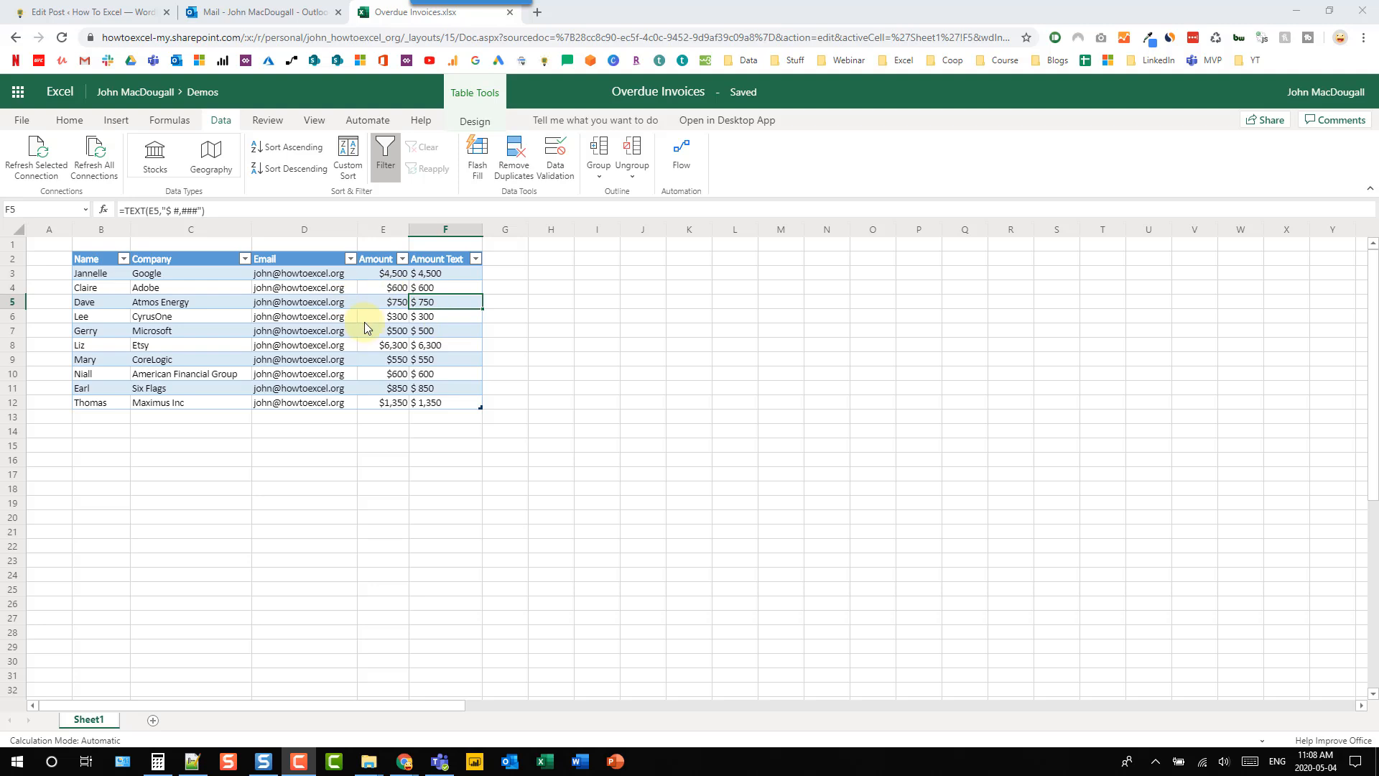
Step: Open the workbook's Flow pane and open the Excel Email flow for editing
left_click(224, 123)
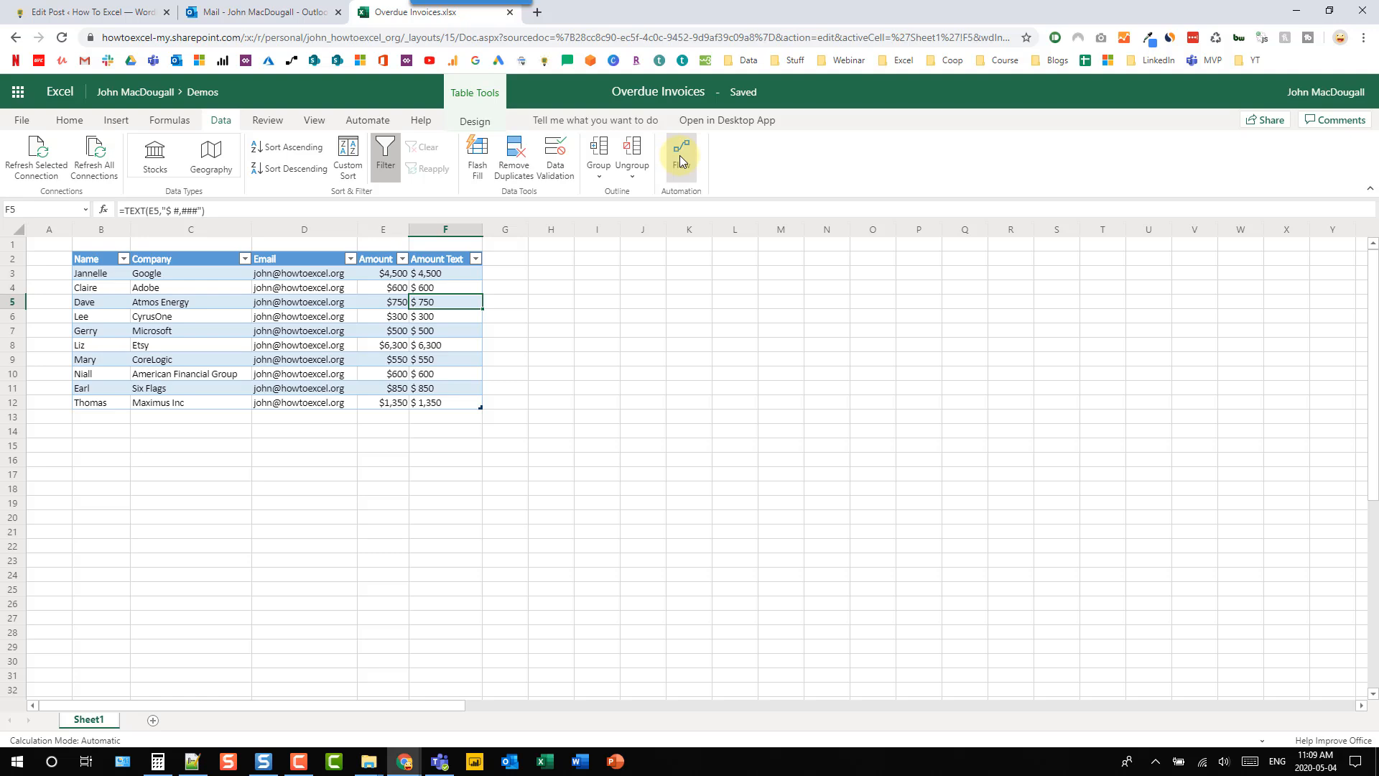
left_click(681, 158)
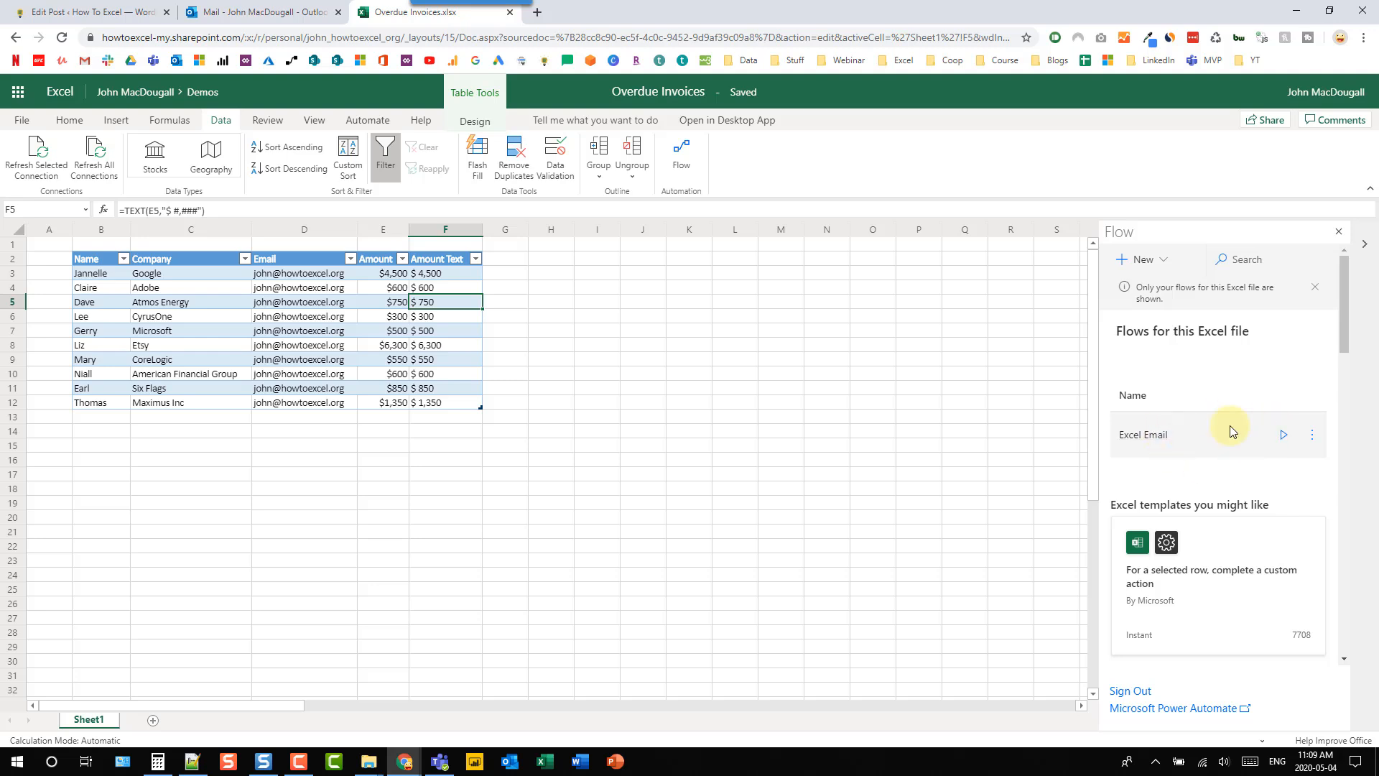
left_click(1313, 436)
left_click(1253, 471)
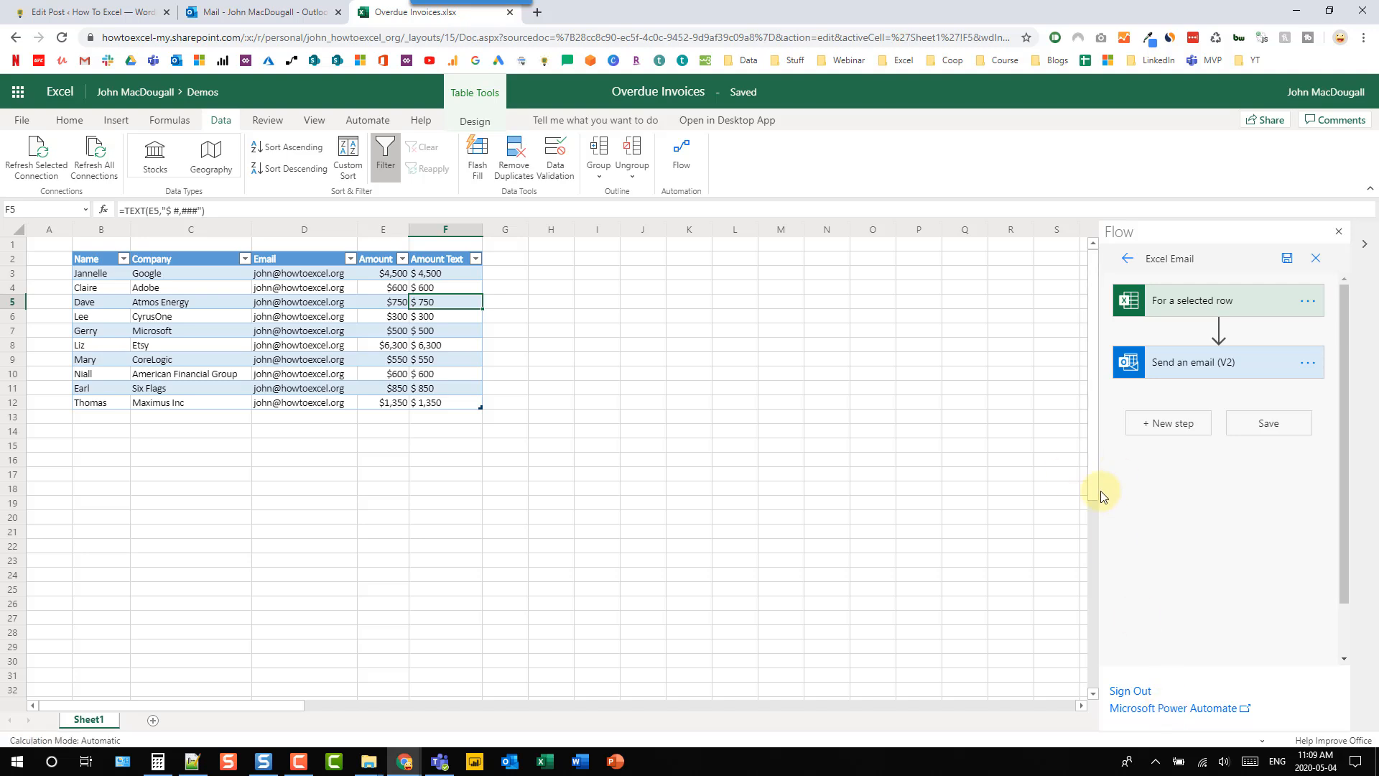
Step: Switch to the Power Automate website and open the Excel Email flow for editing there
left_click(1163, 709)
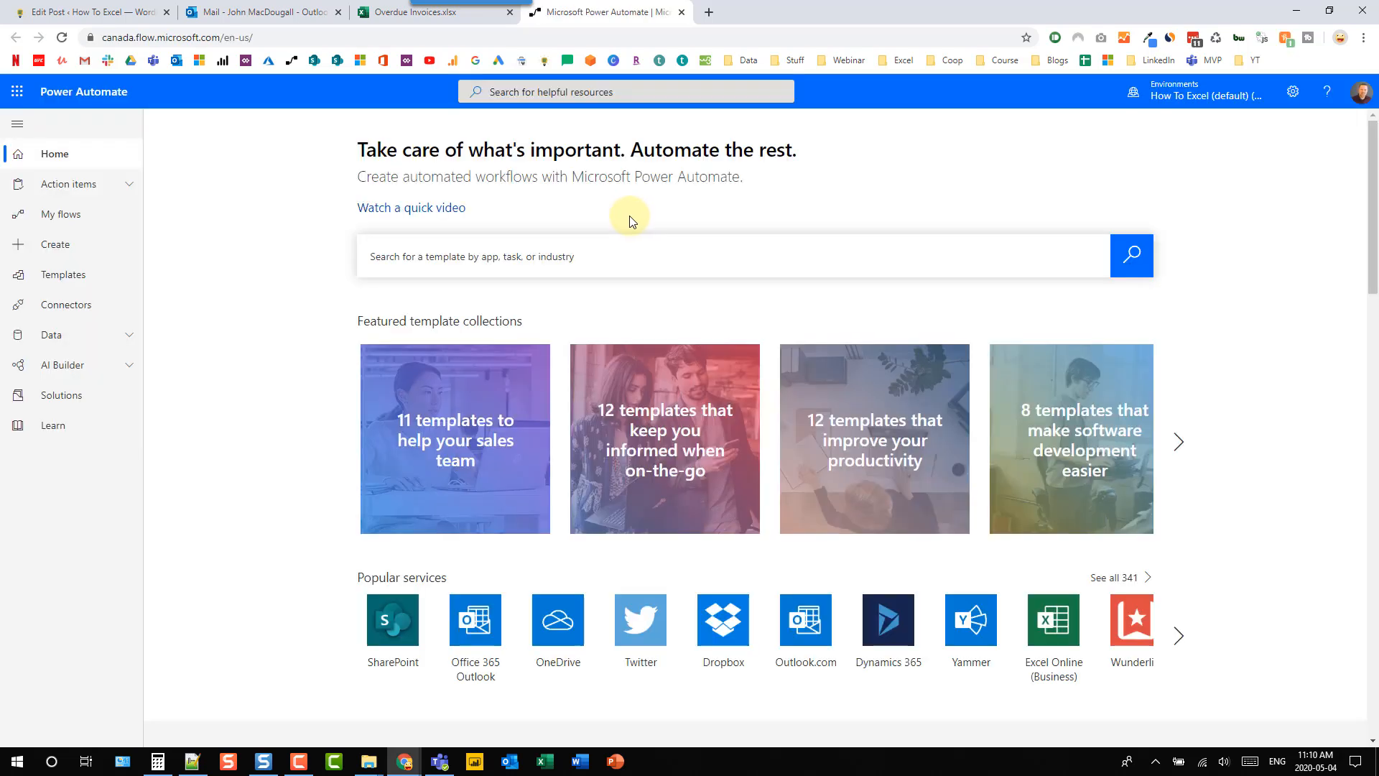
left_click(59, 219)
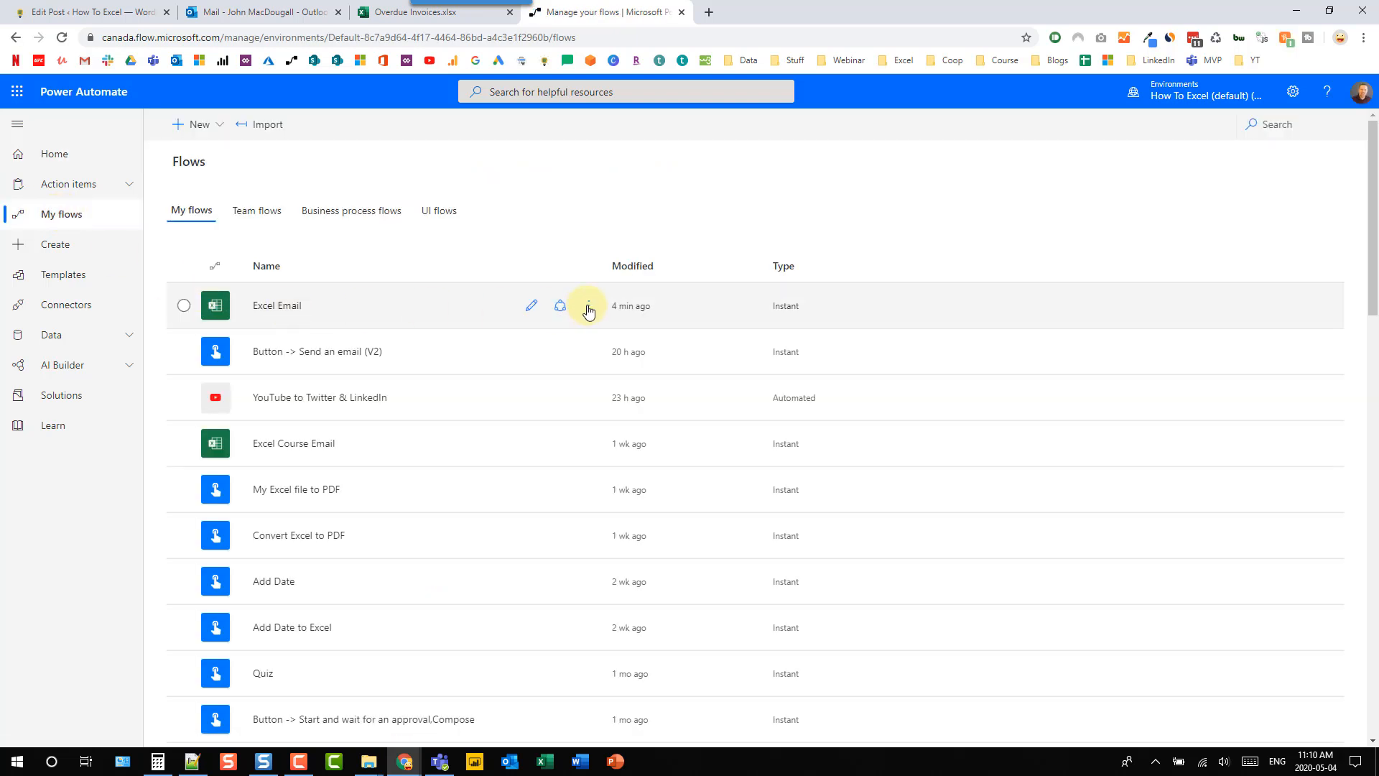
left_click(533, 307)
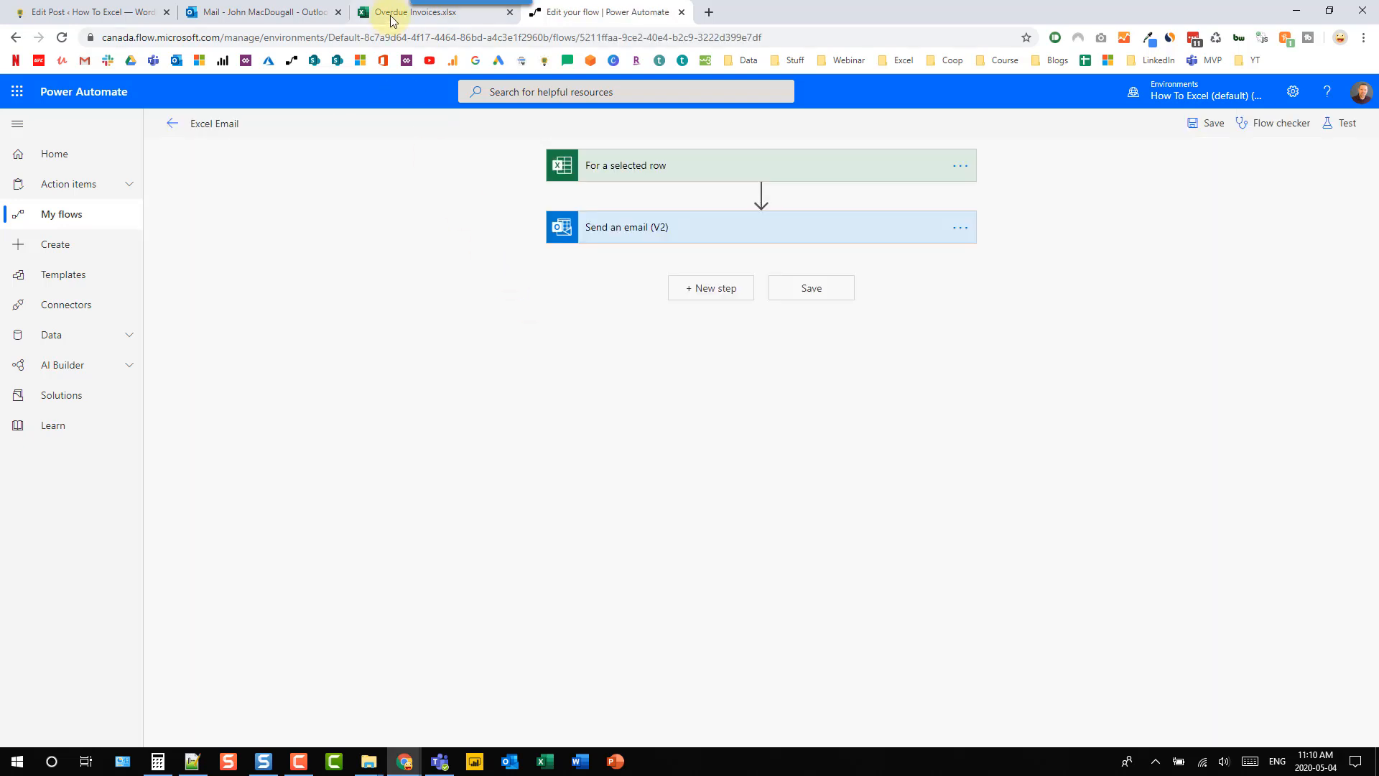
left_click(391, 16)
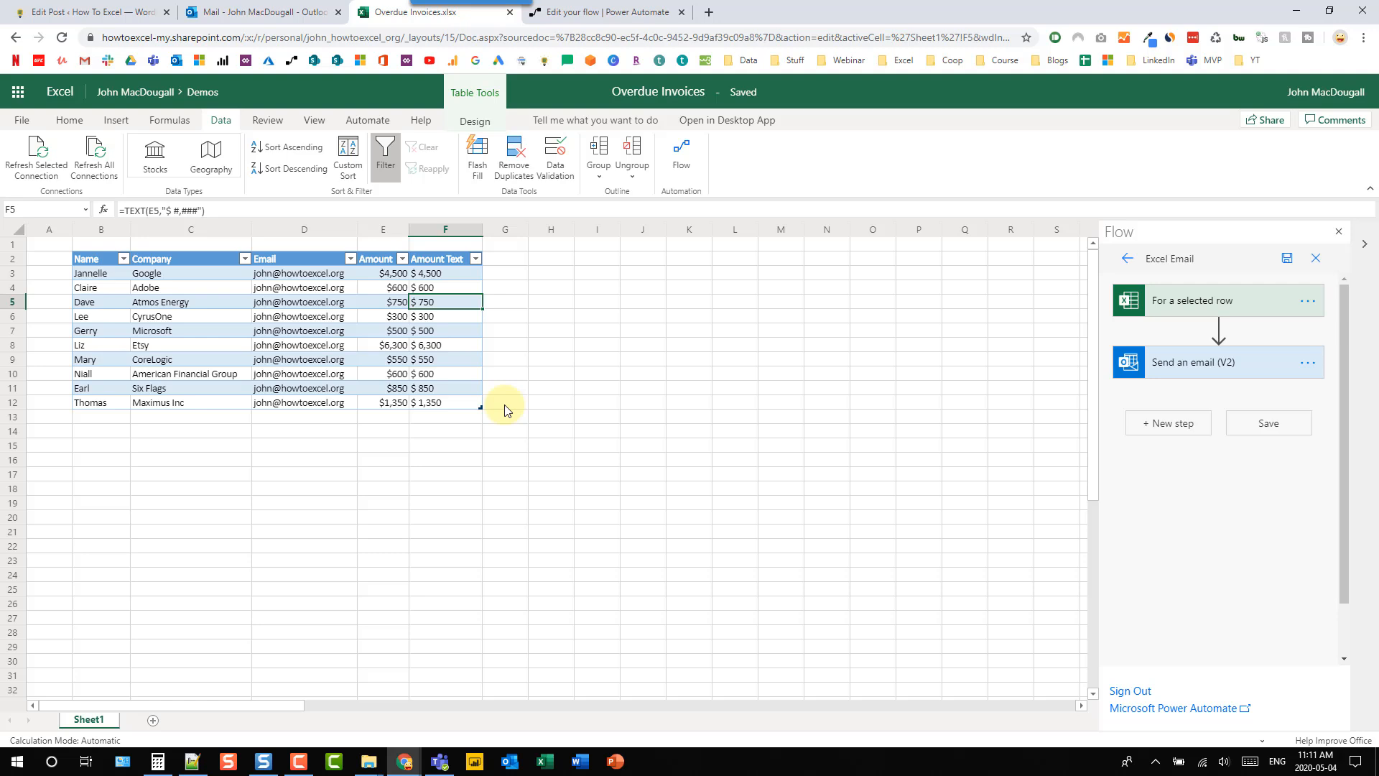
left_click(615, 11)
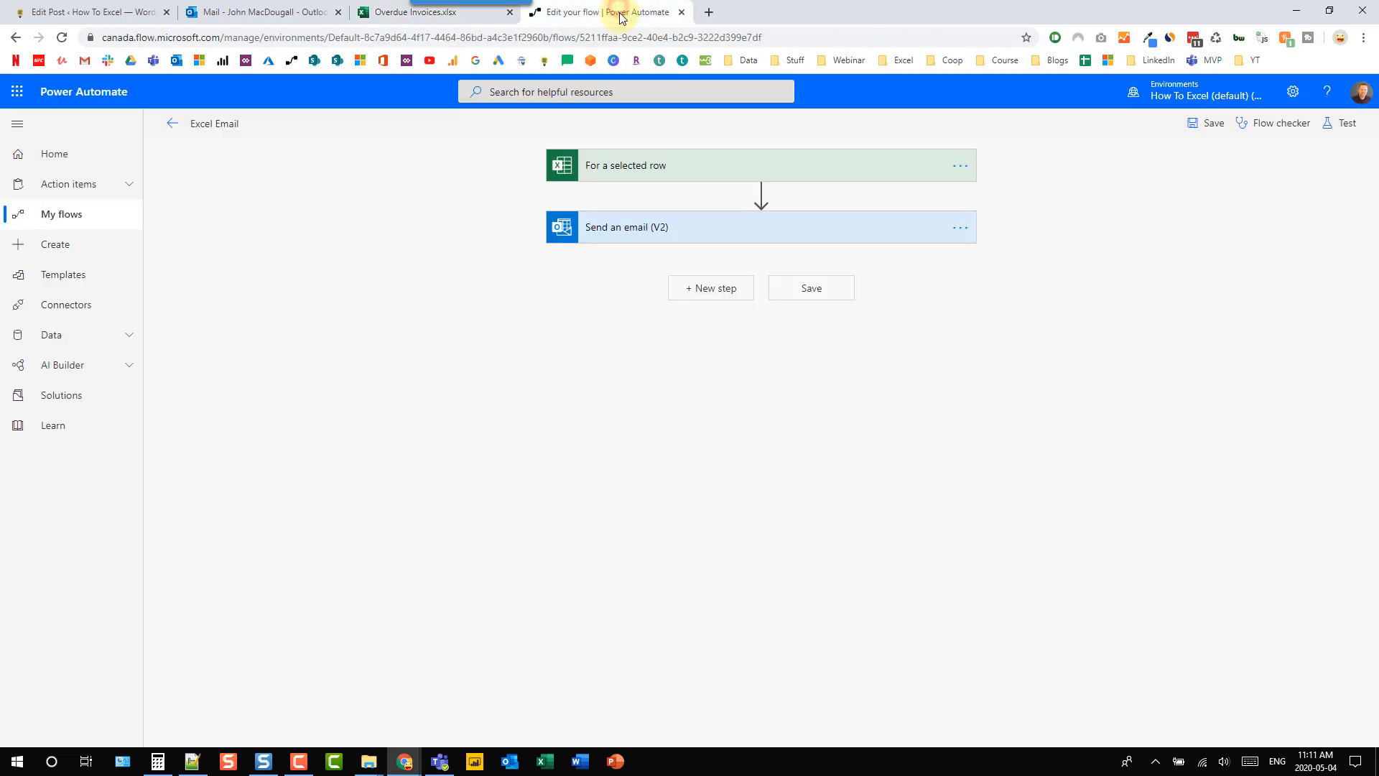
Step: Add a file input named "File Attachement" to the flow's For a selected row trigger
left_click(646, 181)
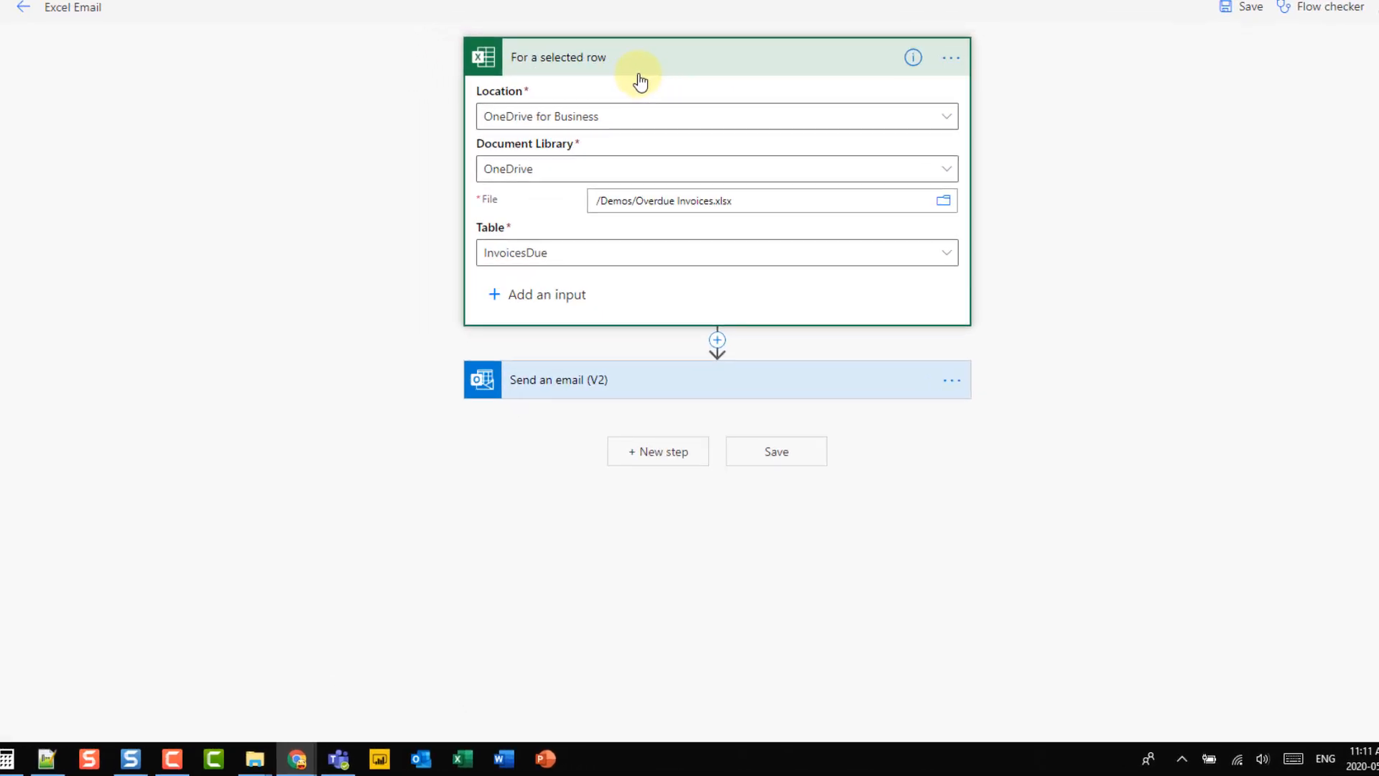
left_click(493, 294)
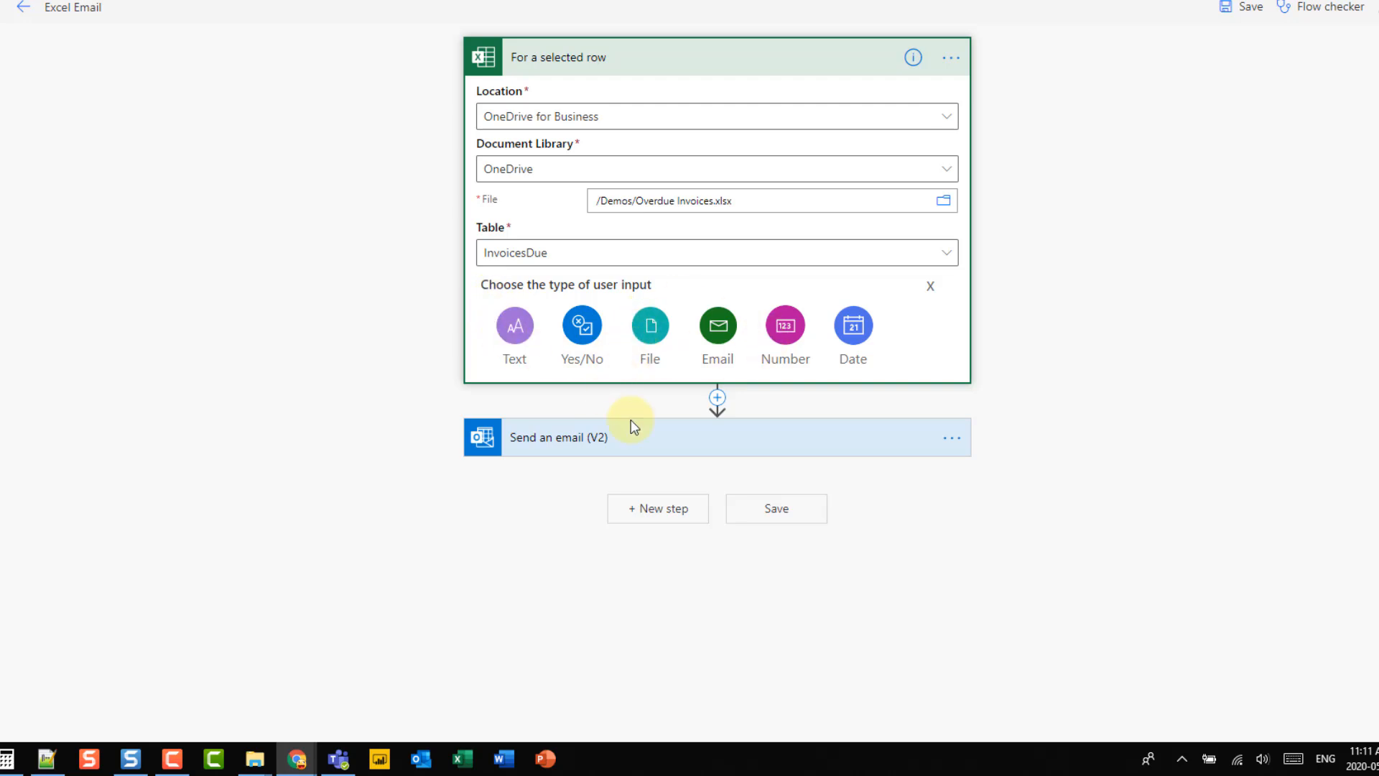
left_click(653, 333)
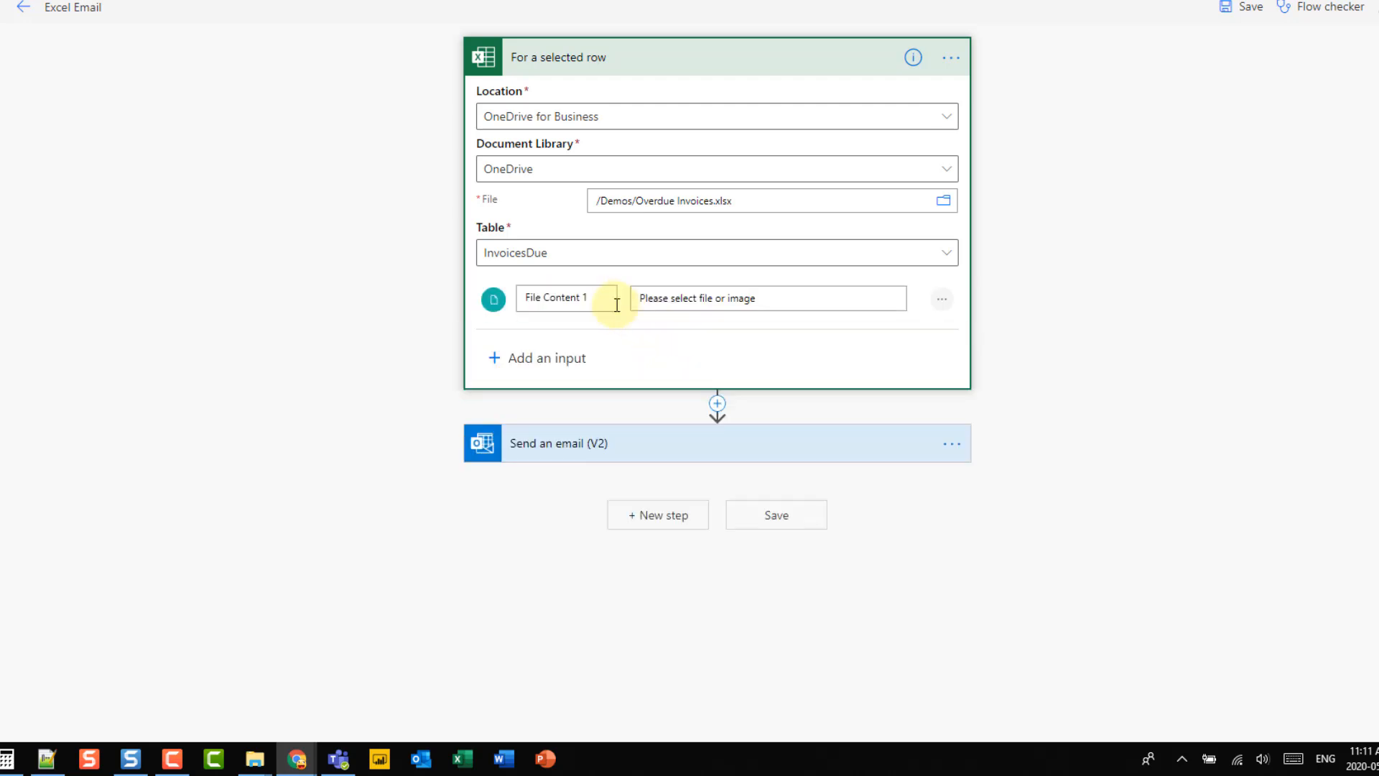
left_click_drag(591, 297, 515, 295)
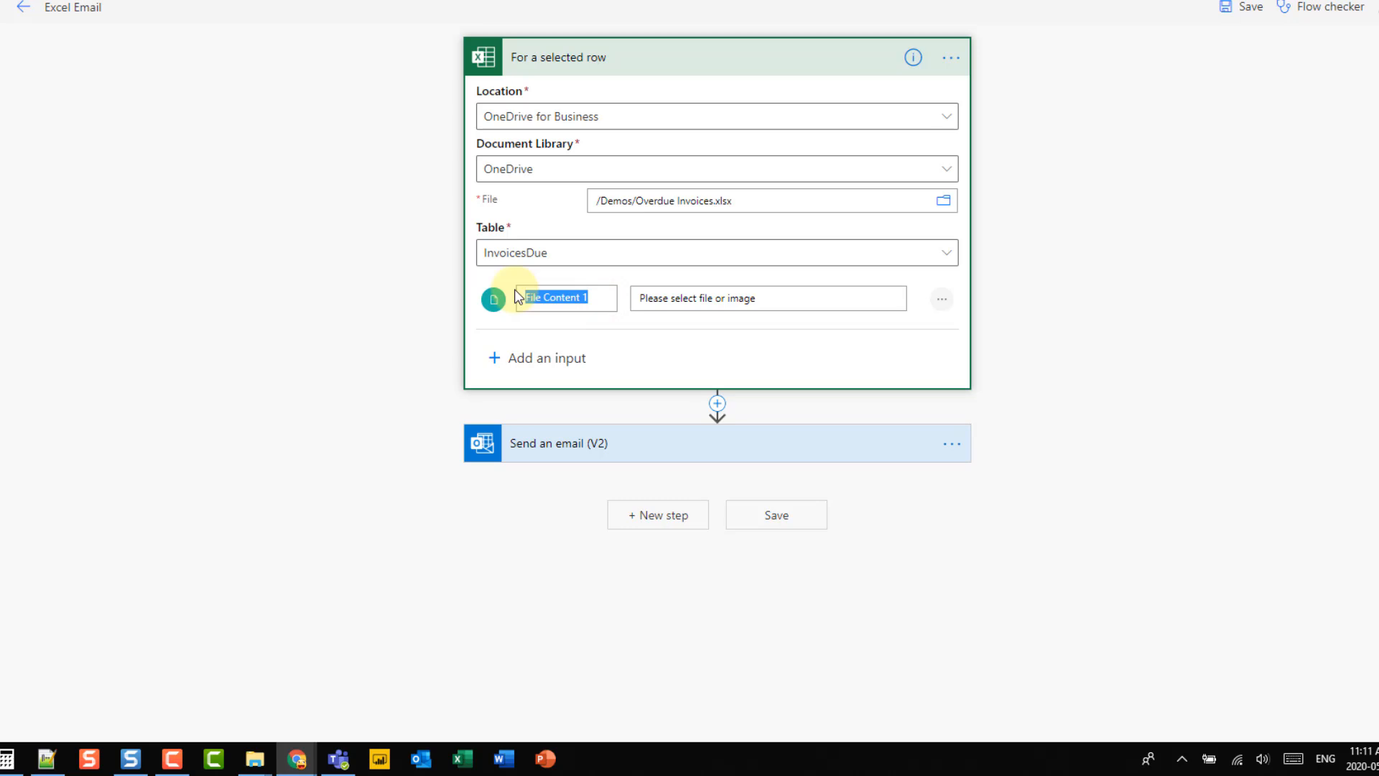
type("File Attachemnt")
key("BackSpace")
key("BackSpace")
type("ent")
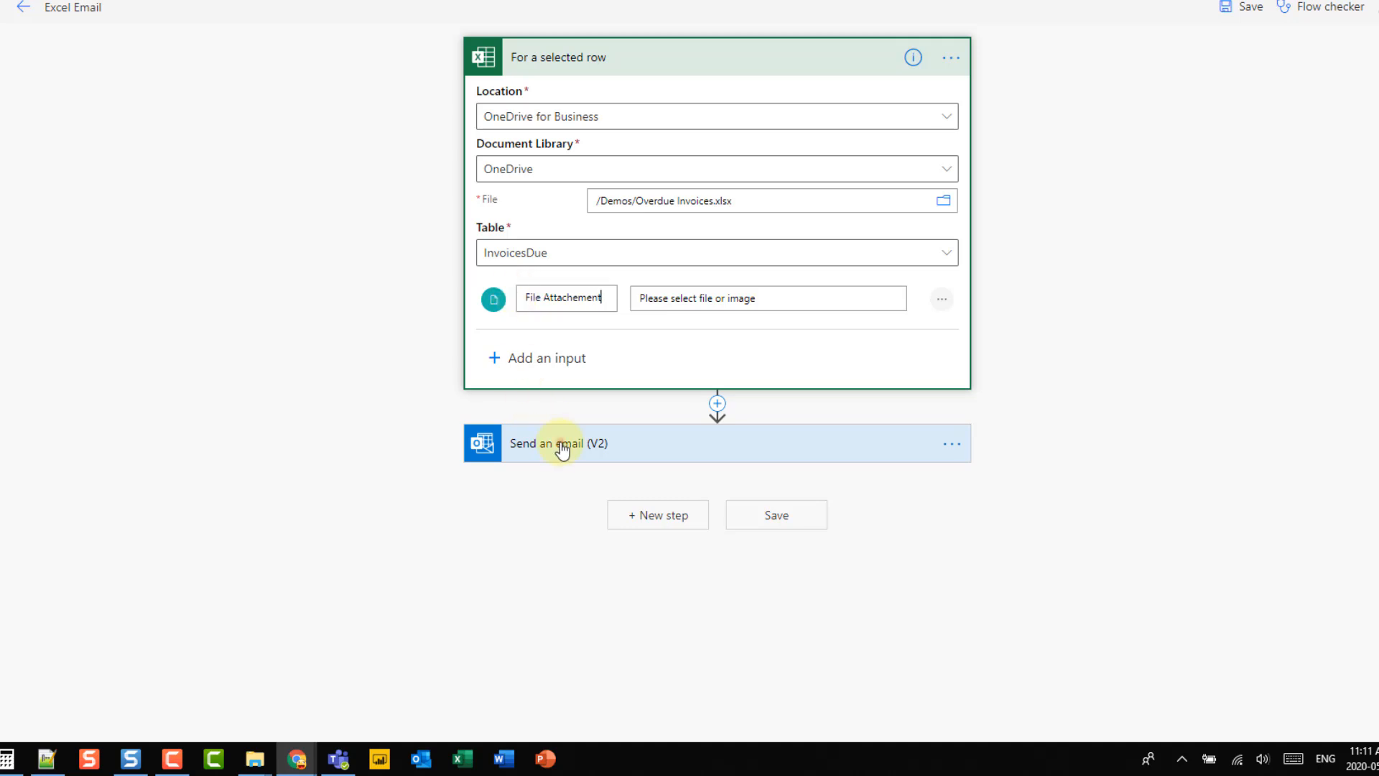
Step: Show the advanced options of Send an email (V2) and set the first attachment's content to the File Attachement dynamic content
left_click(560, 446)
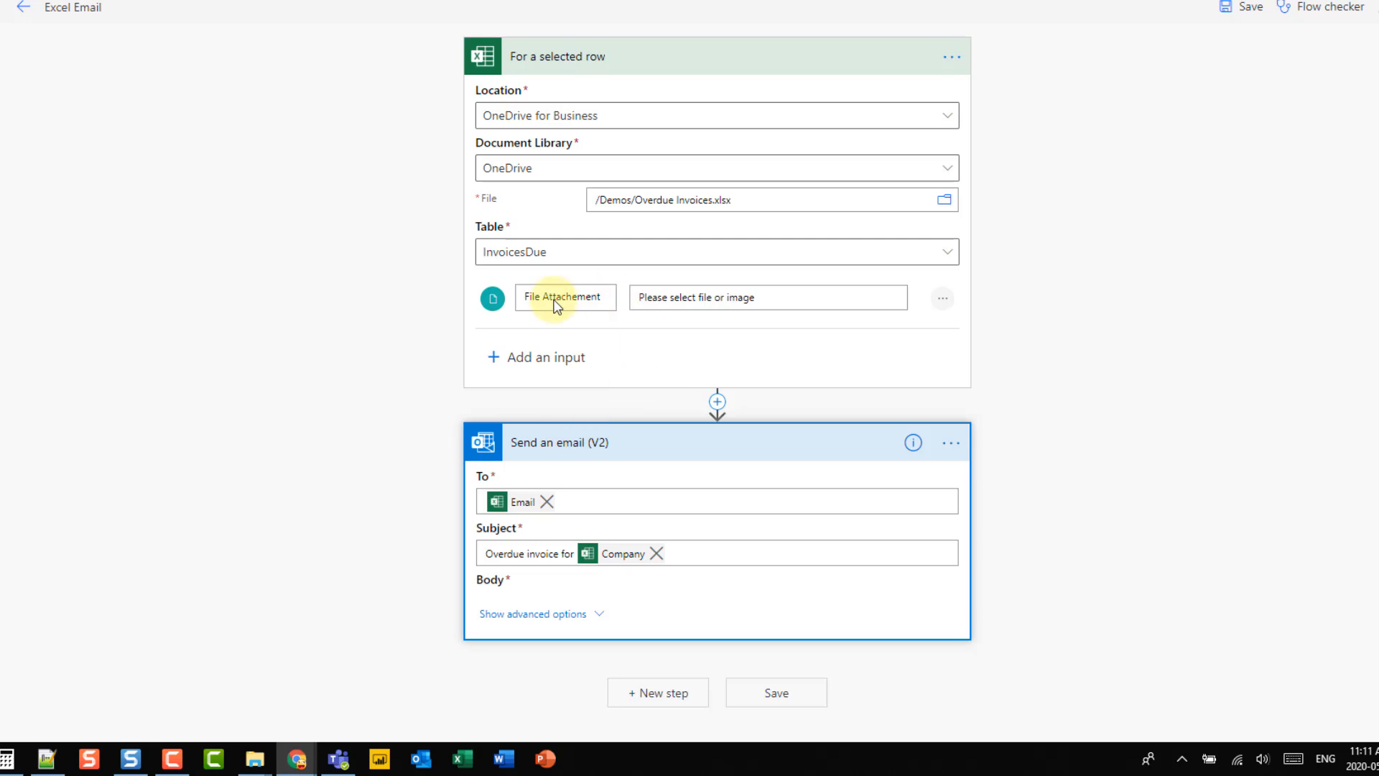
scroll(413, 352, "down", 2)
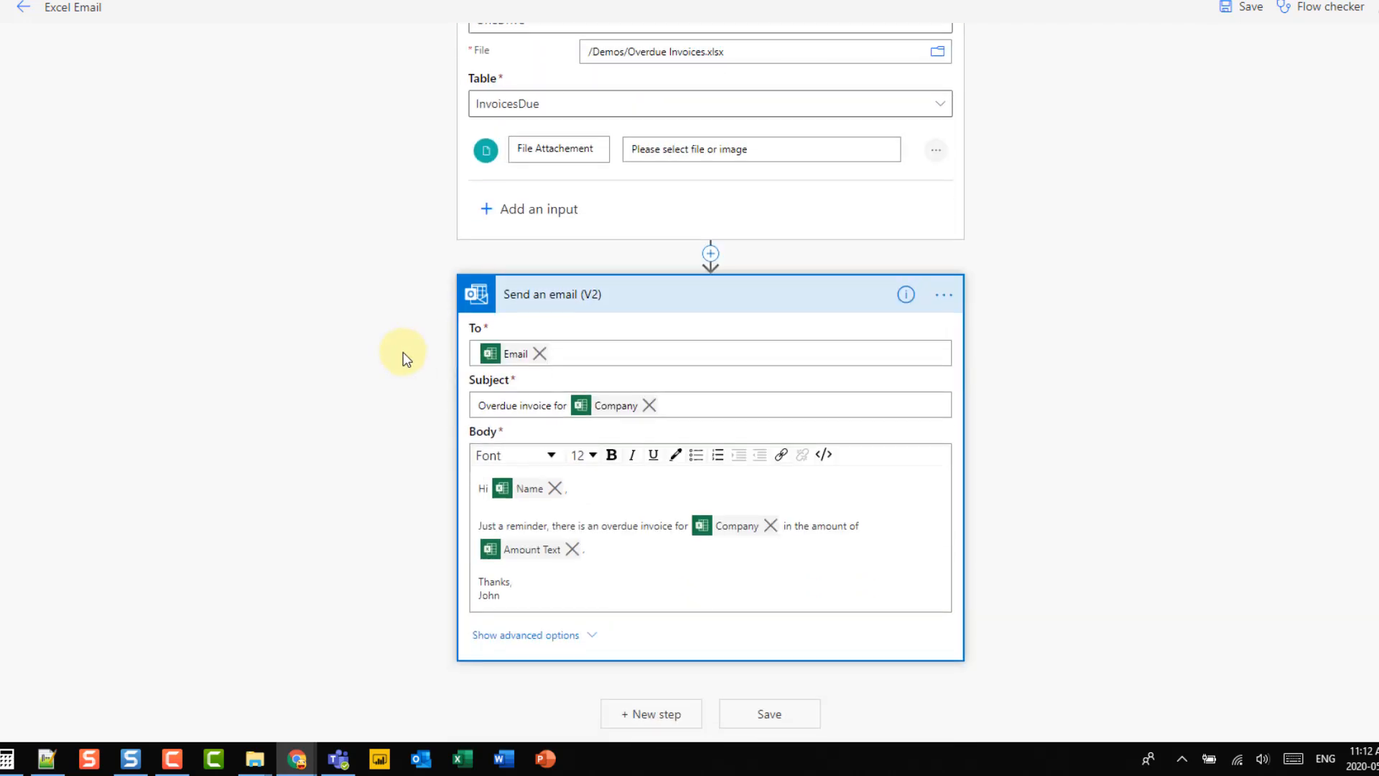
left_click(567, 637)
scroll(569, 521, "down", 5)
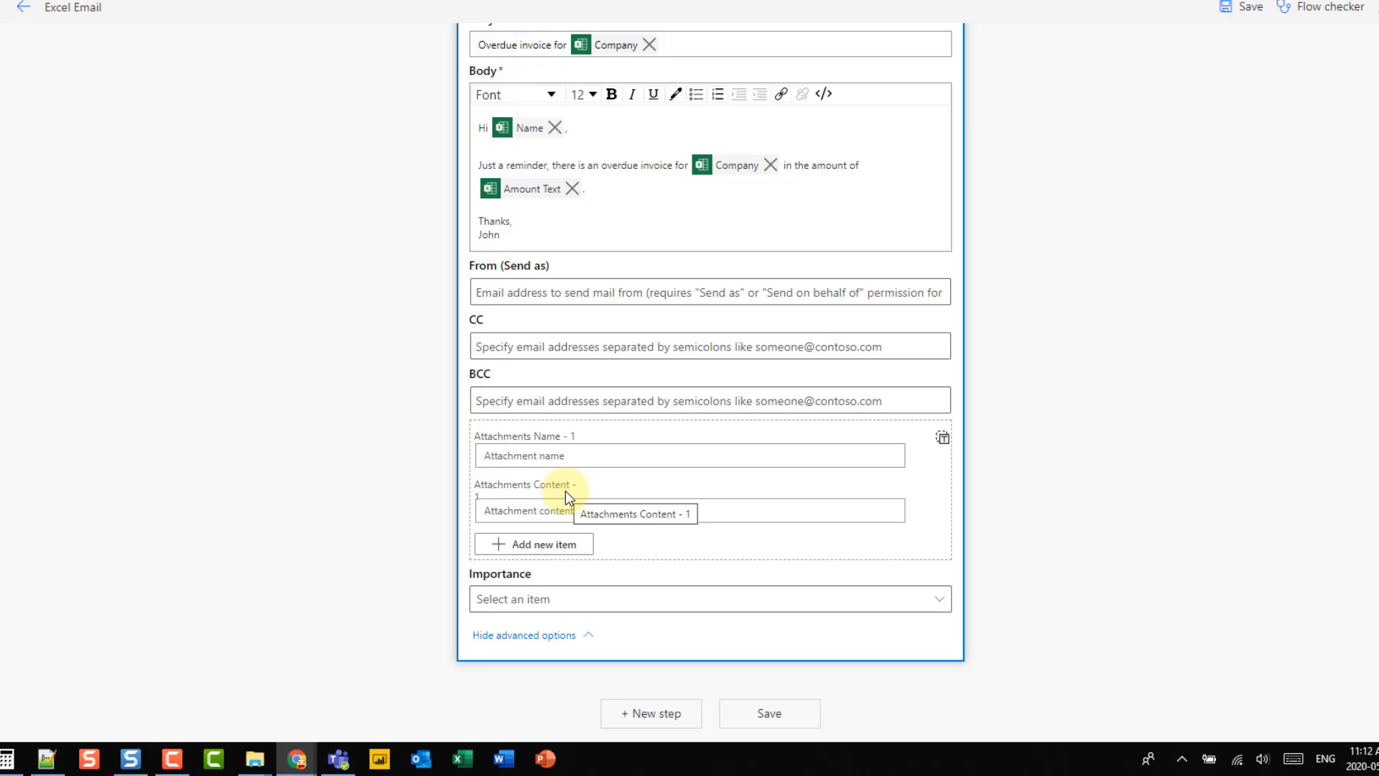
left_click(535, 510)
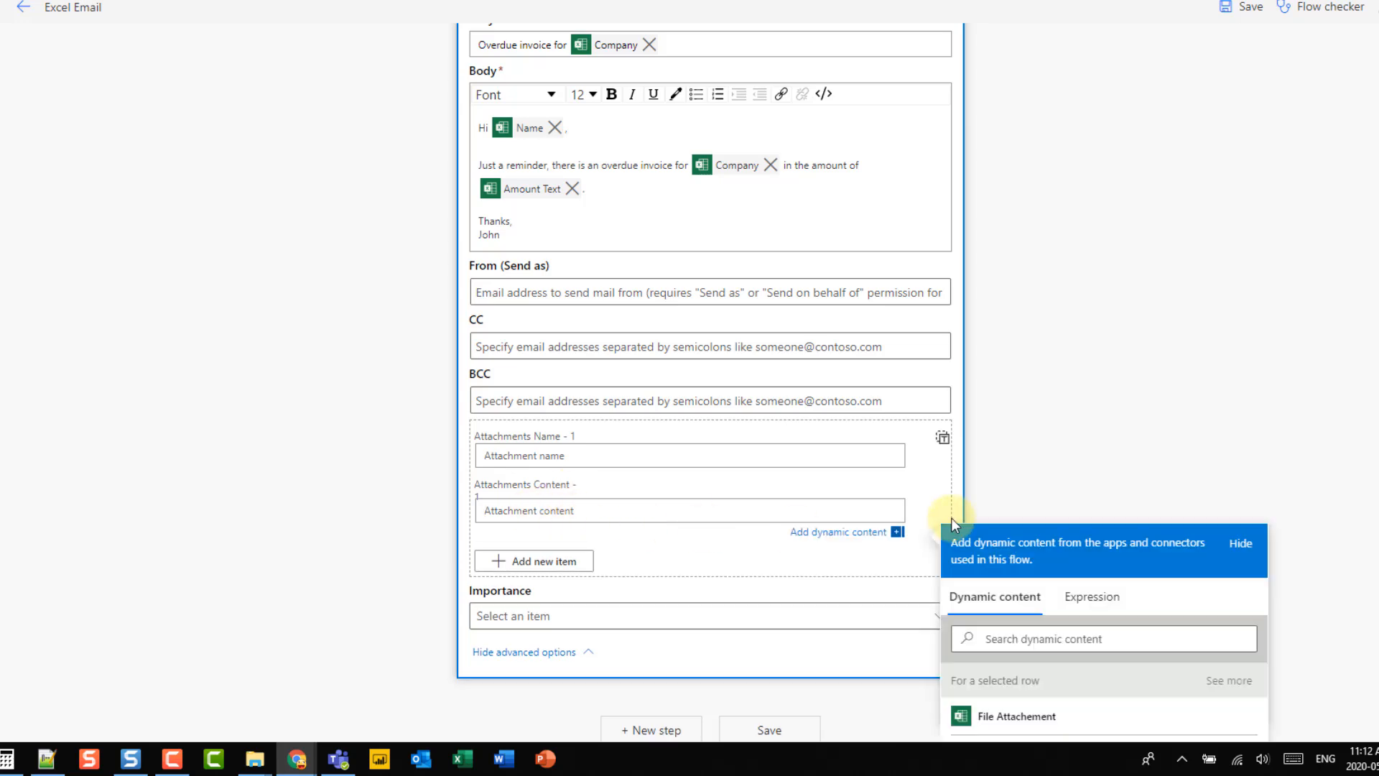
scroll(941, 477, "down", 3)
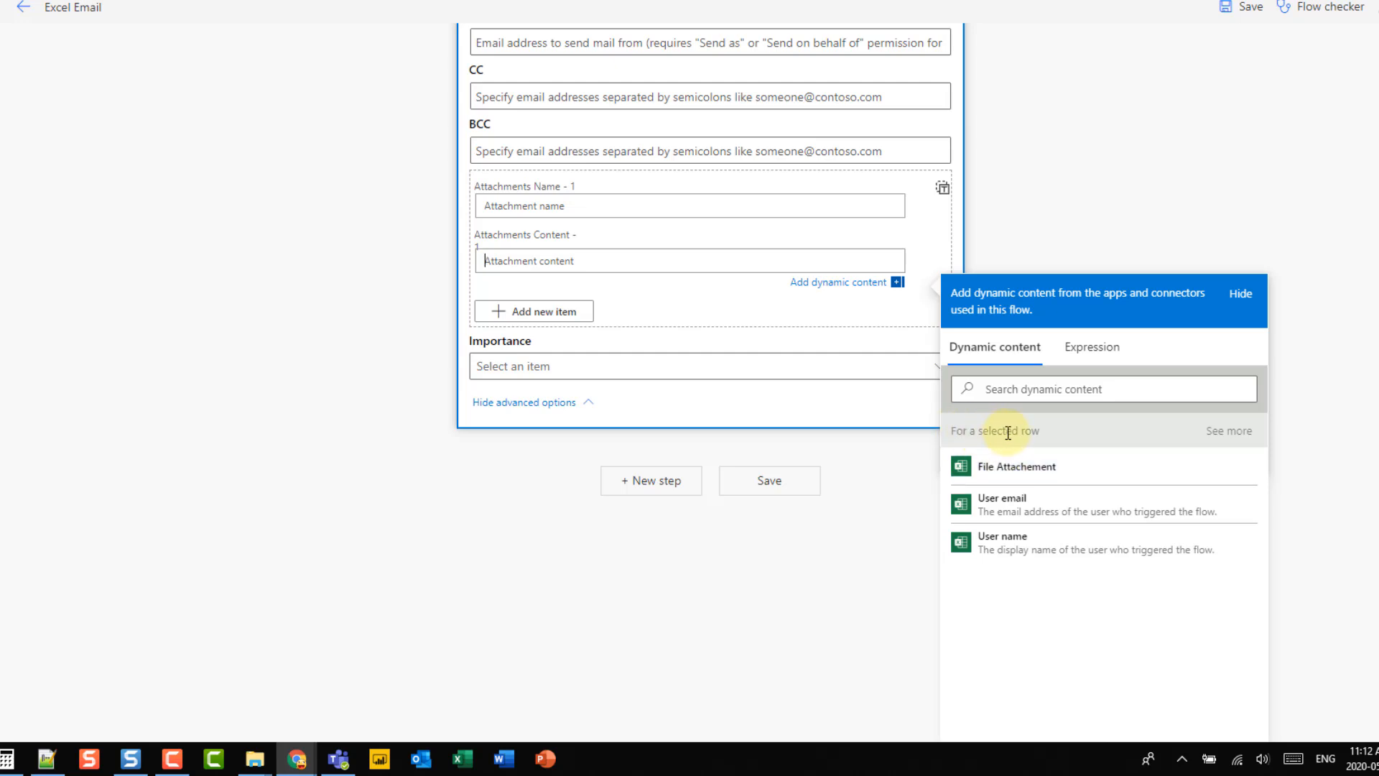
left_click(1033, 472)
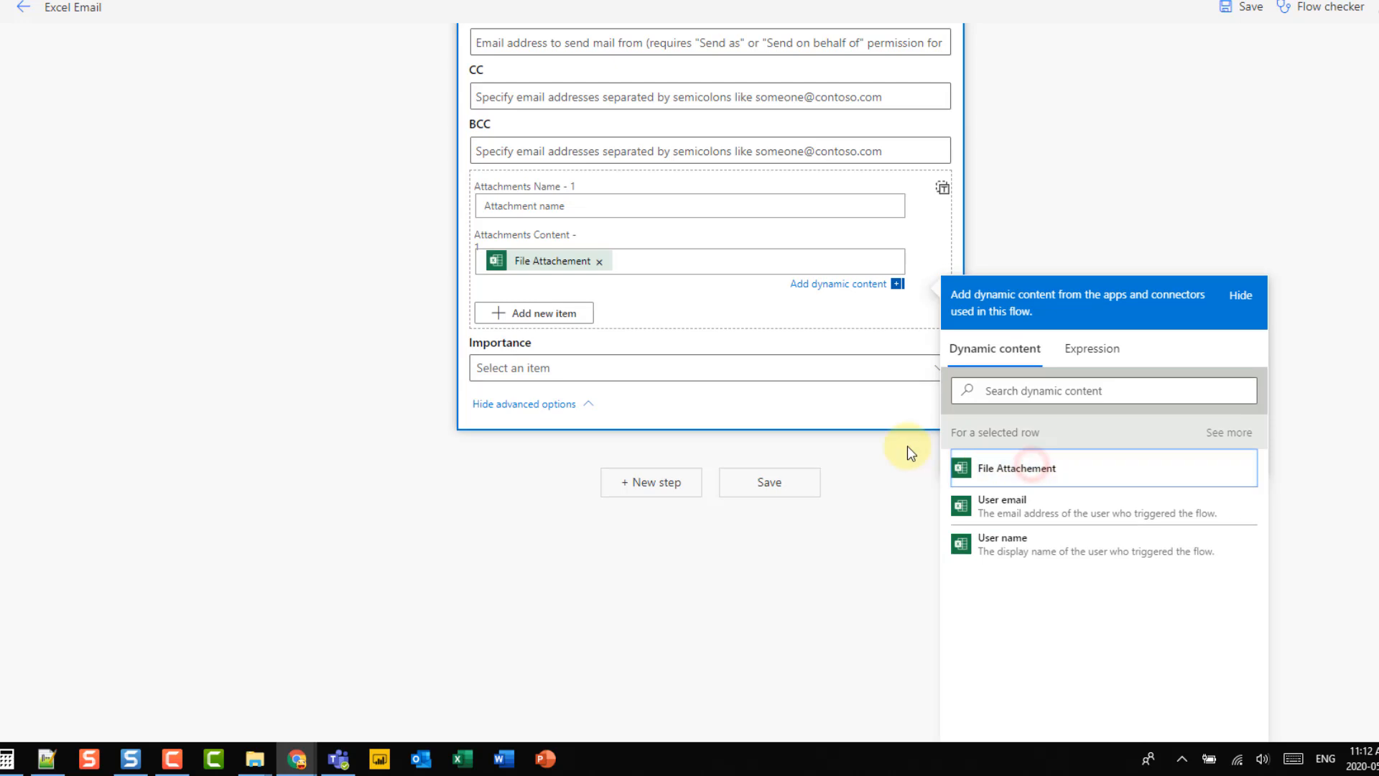
Step: Try the fixed attachment name "My File.pdf" and clear it again
left_click(566, 209)
scroll(564, 216, "up", 3)
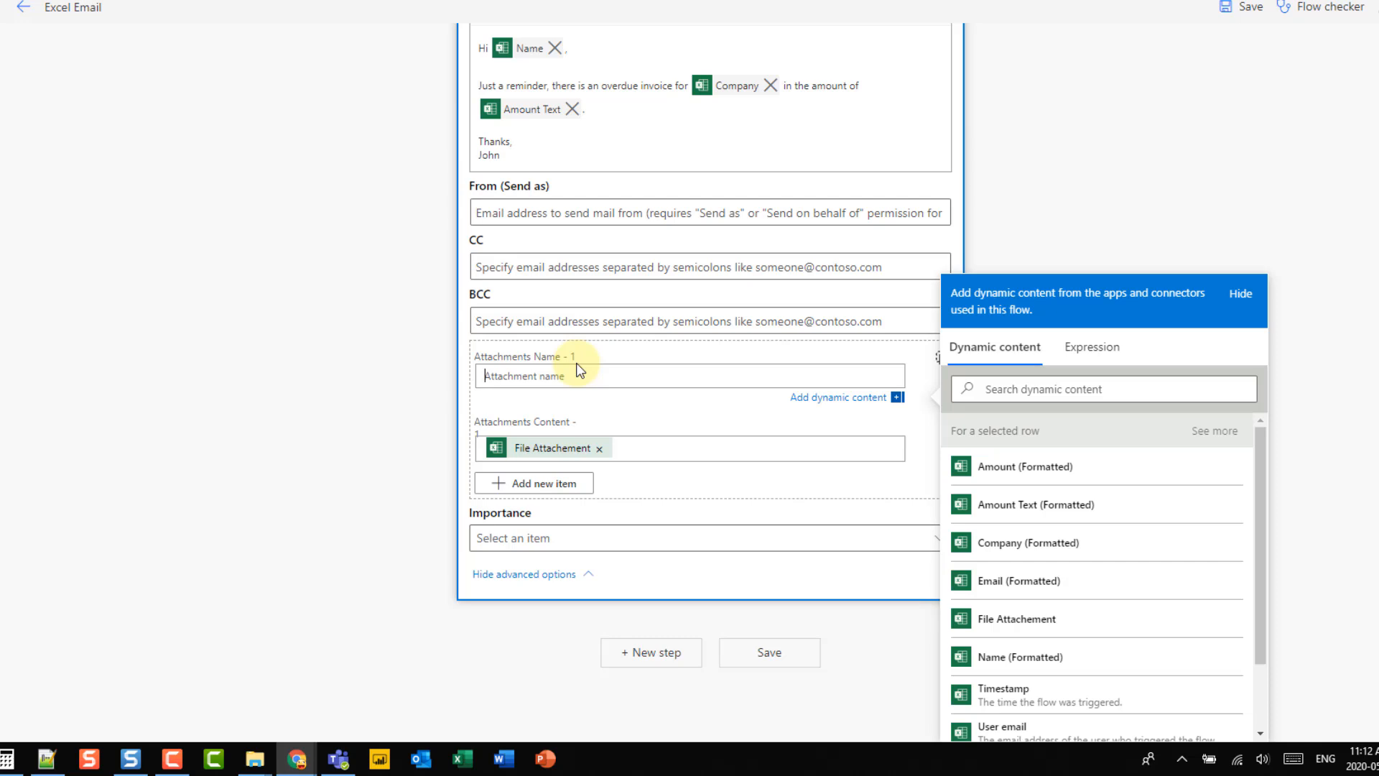
type("My File.")
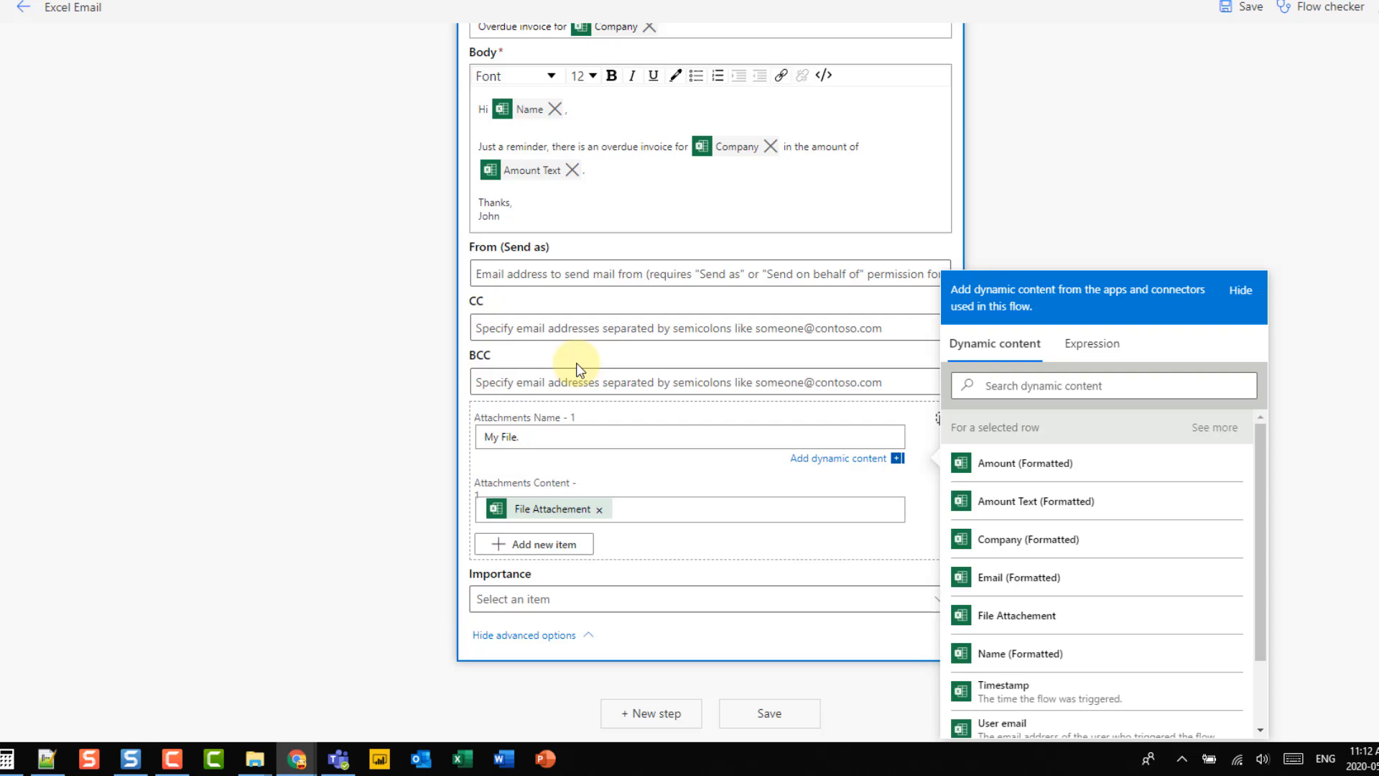
type("pdf")
left_click_drag(547, 437, 474, 440)
key("BackSpace")
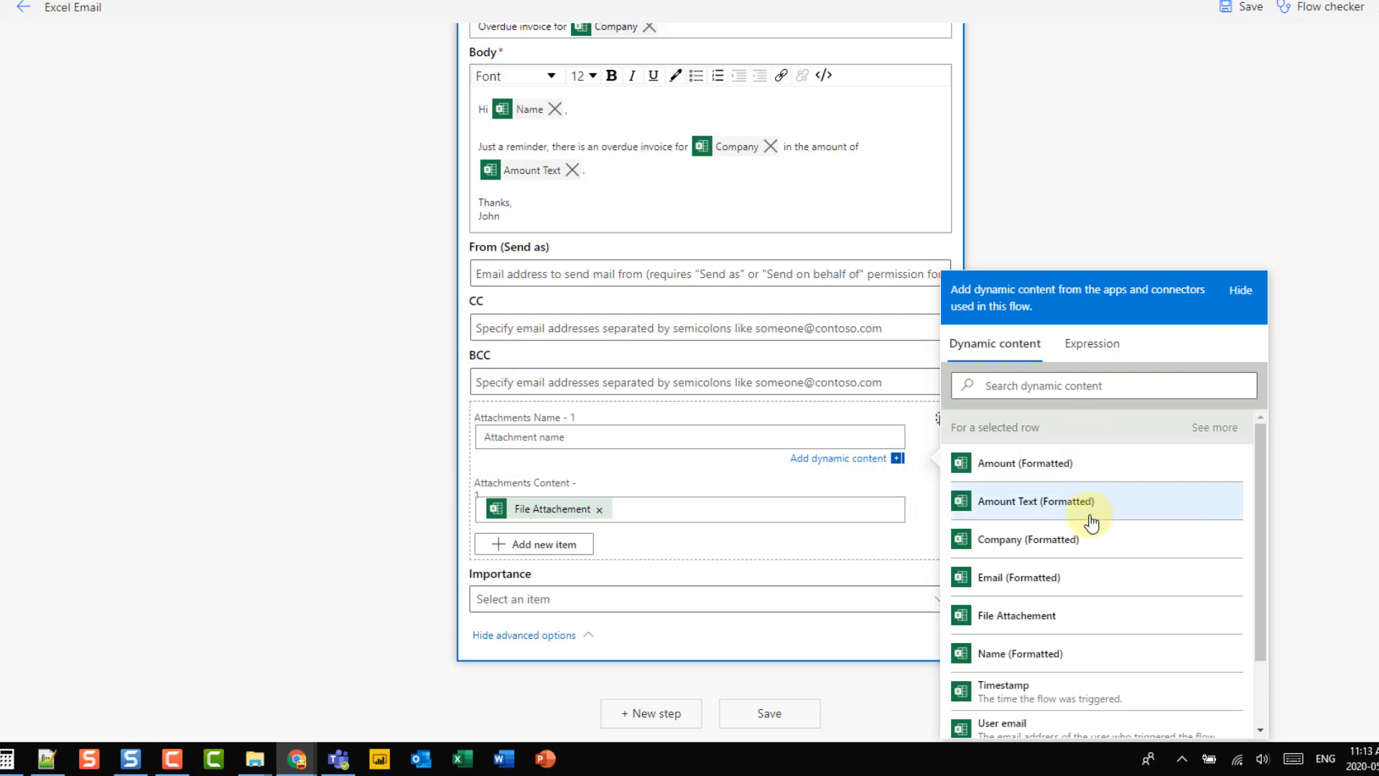
Step: Look through the full dynamic content list of the selected-row trigger for an entry suited to the attachment name
scroll(1091, 530, "down", 2)
scroll(1185, 431, "up", 2)
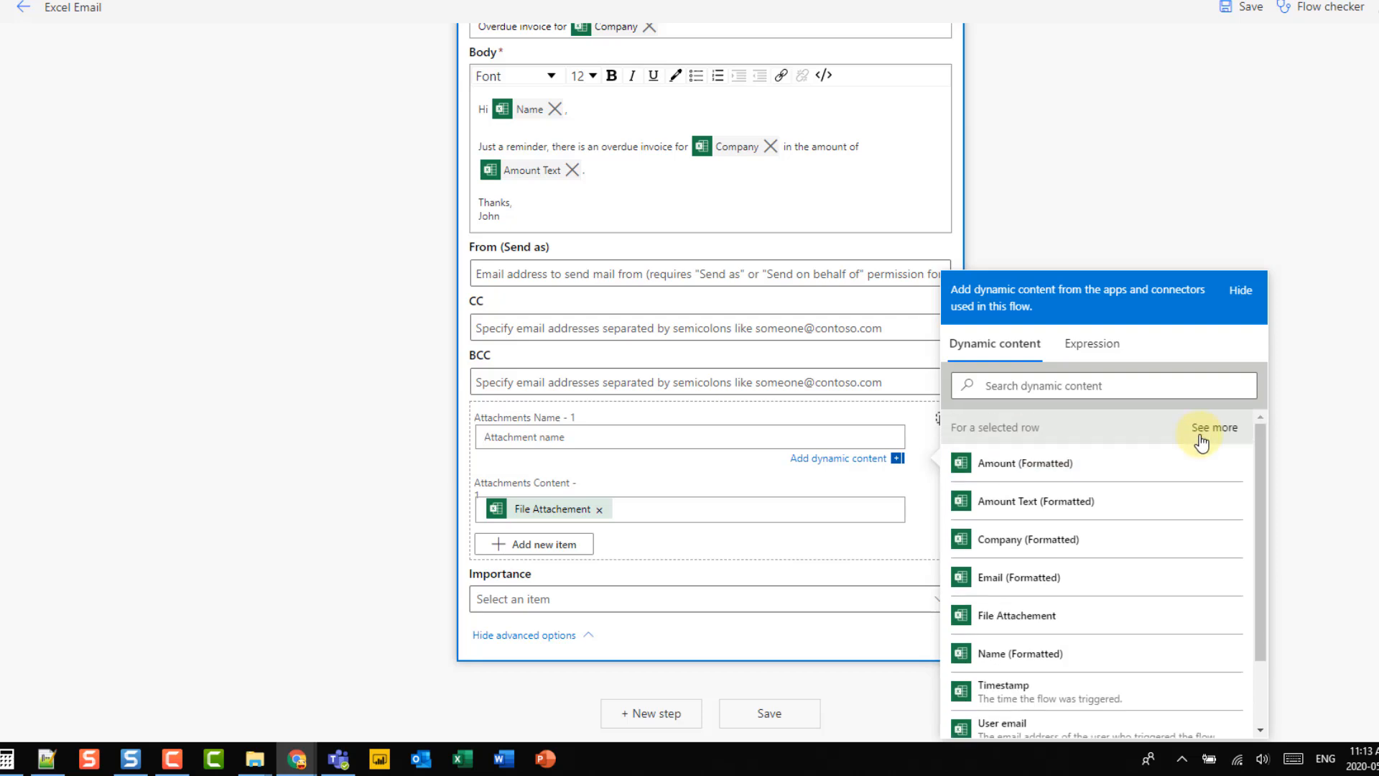
left_click(1204, 429)
scroll(1145, 496, "down", 3)
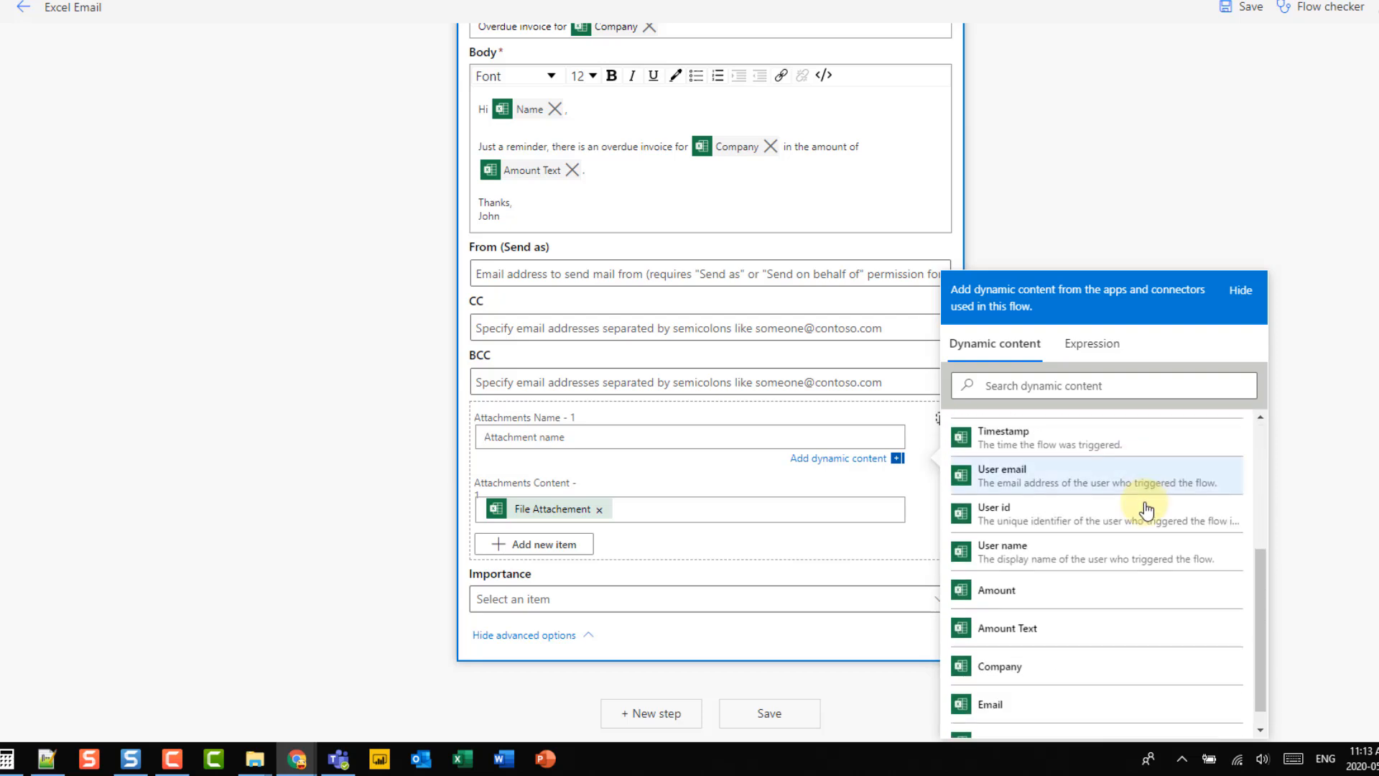
scroll(1157, 575, "down", 1)
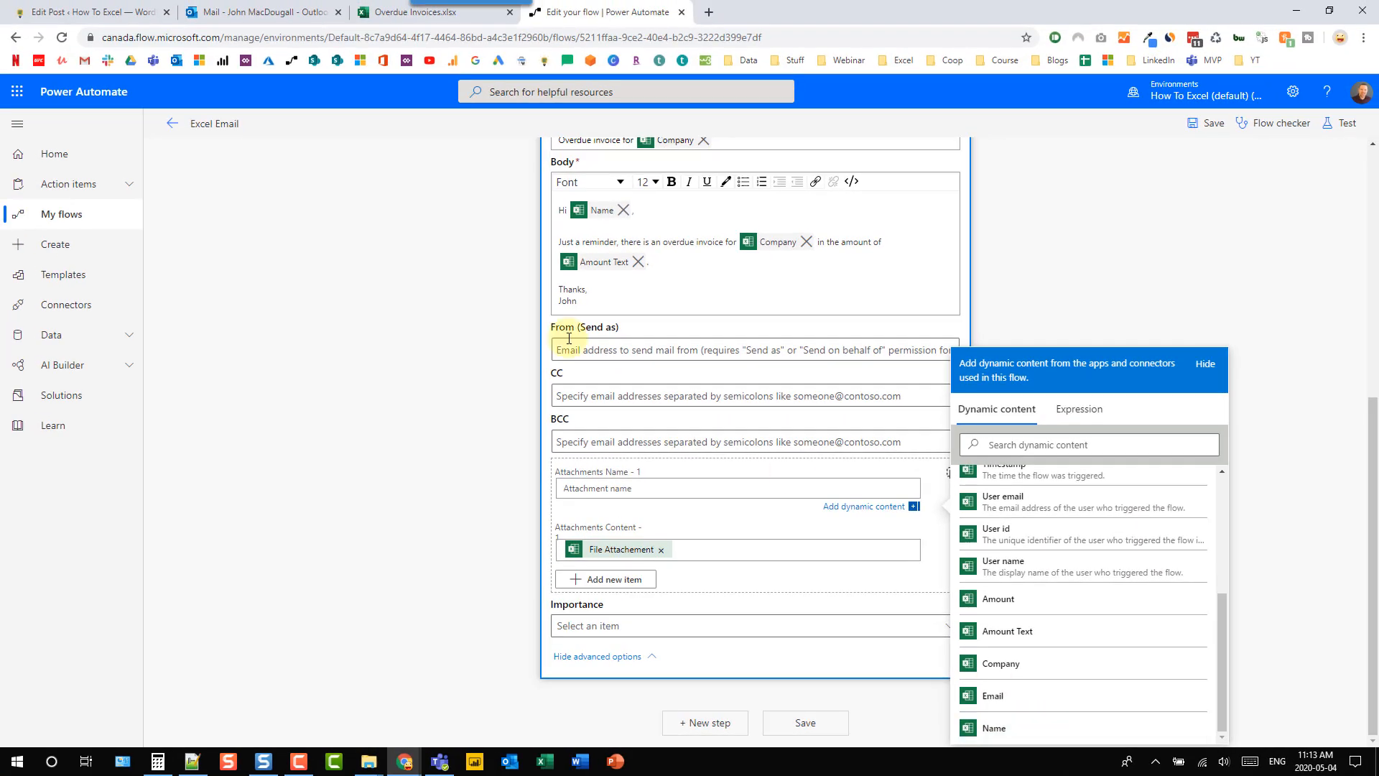
left_click(374, 21)
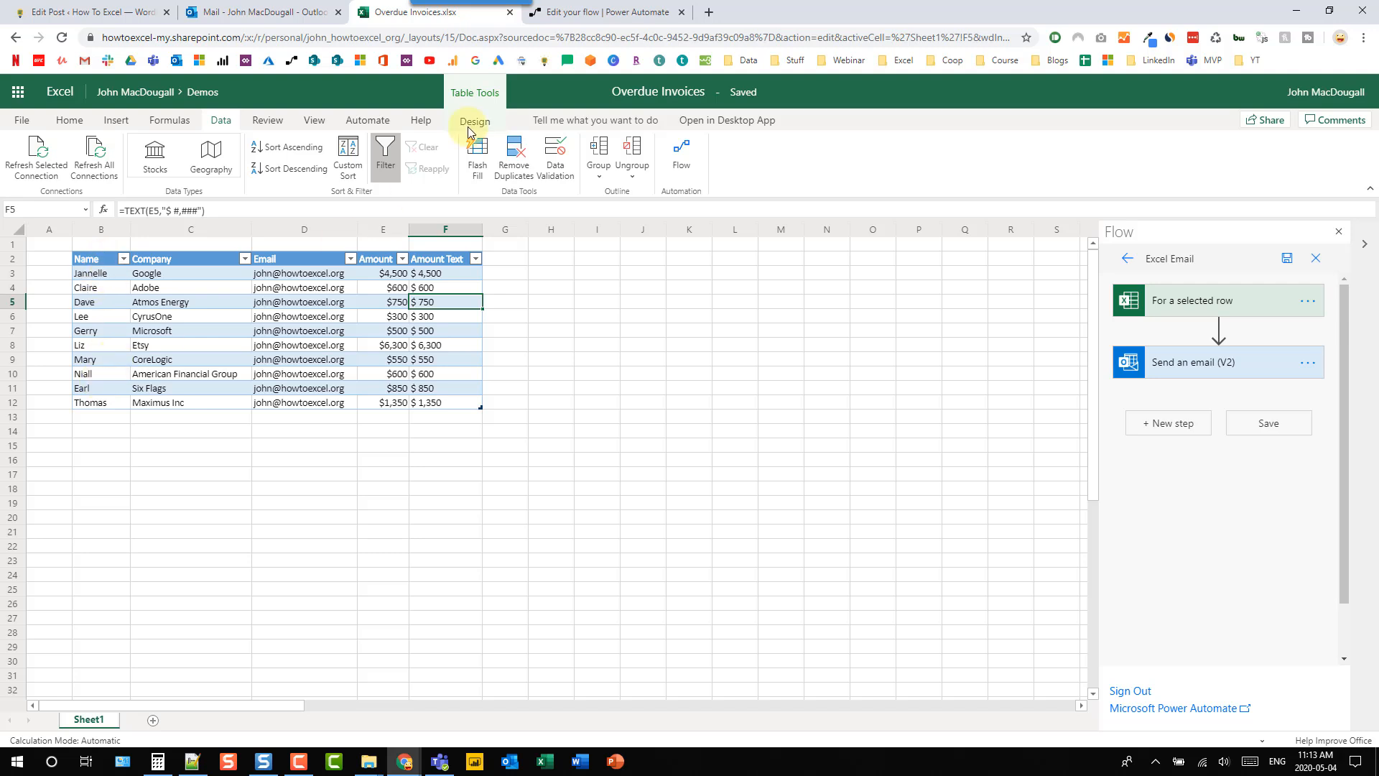
left_click(590, 9)
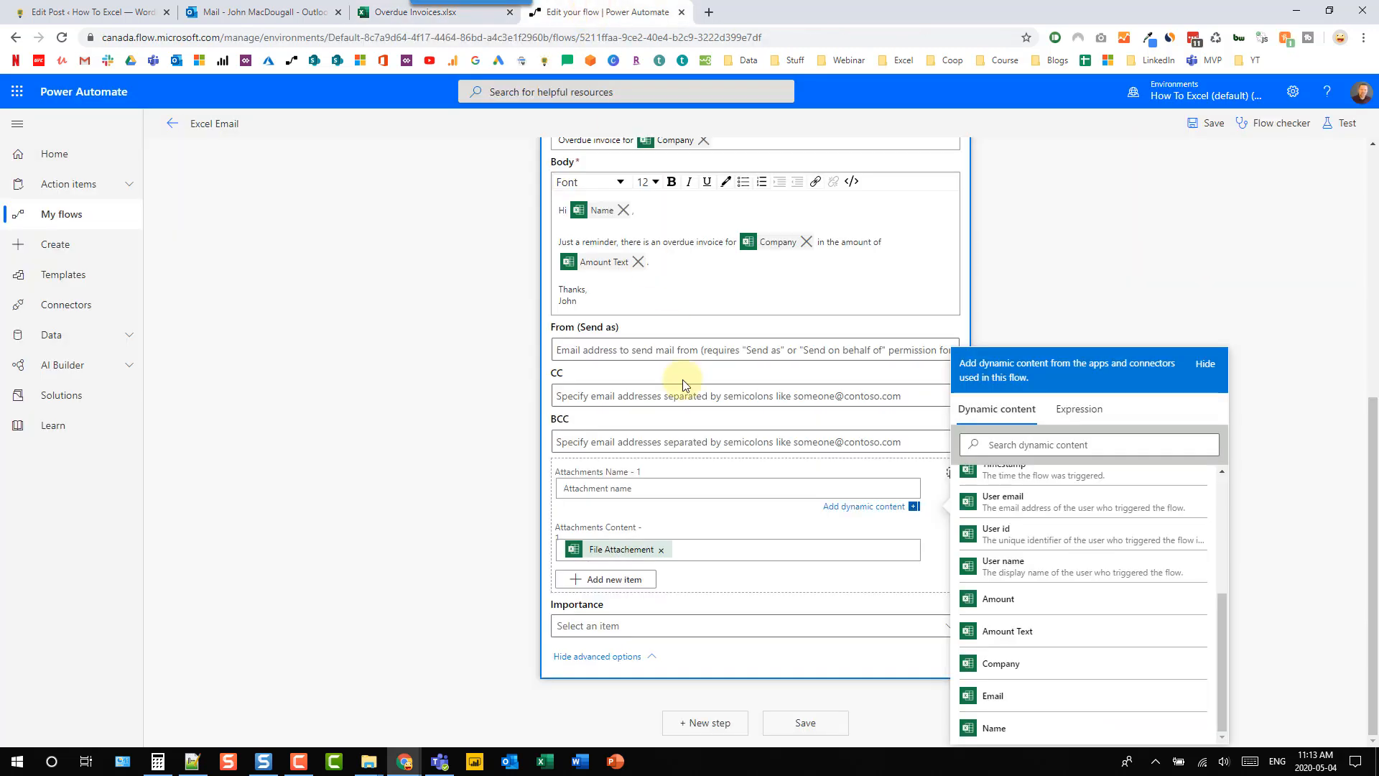
left_click(686, 485)
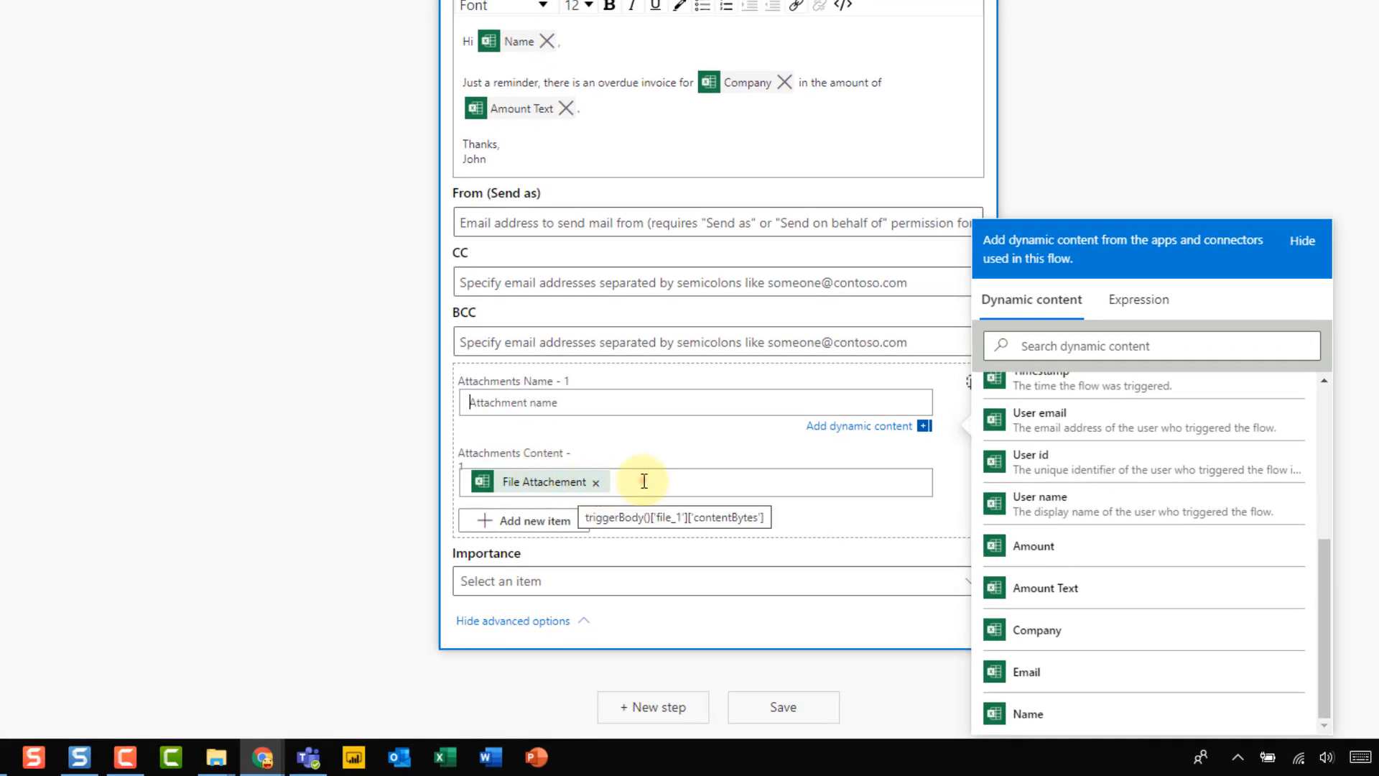
Step: Copy the File Attachement token from the attachment content and paste its expression into a new Notepad++ document
left_click(644, 481)
left_click(482, 465)
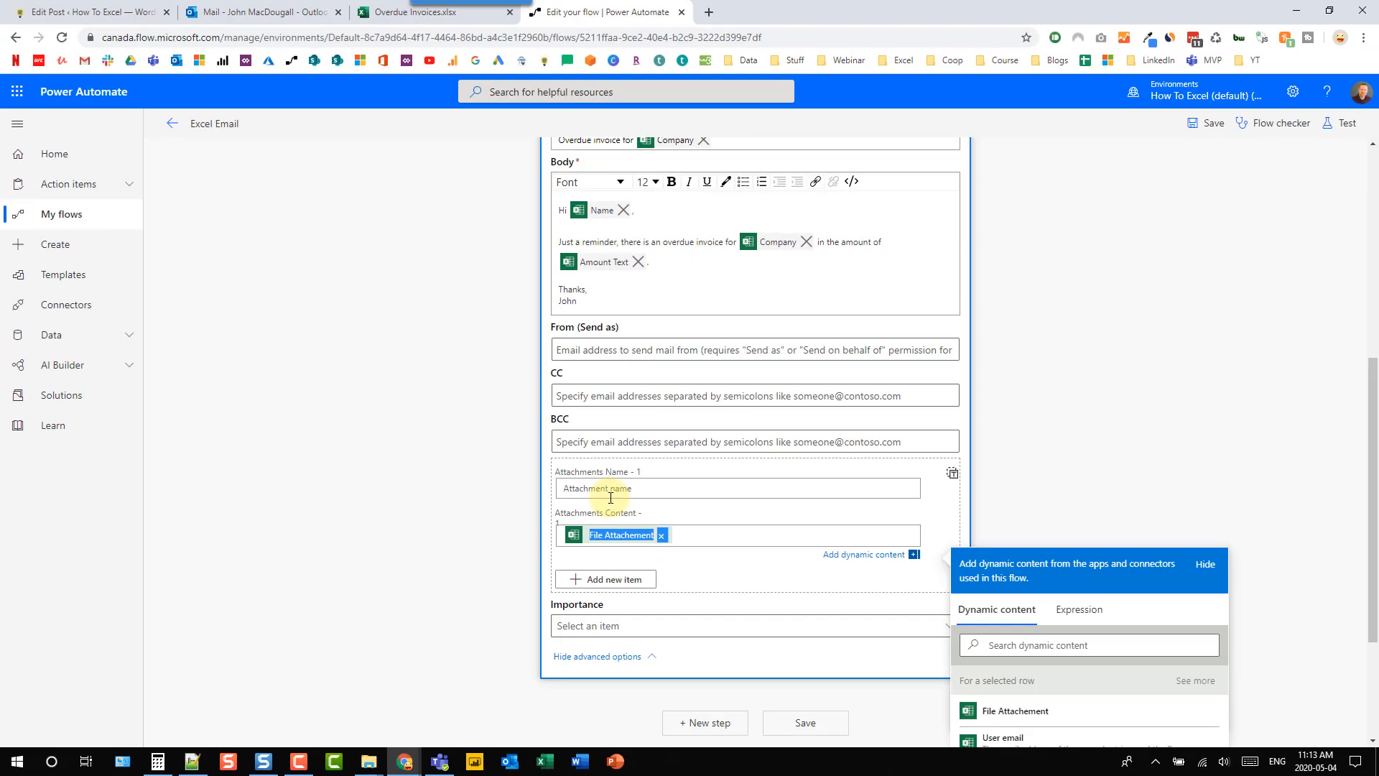
left_click(193, 763)
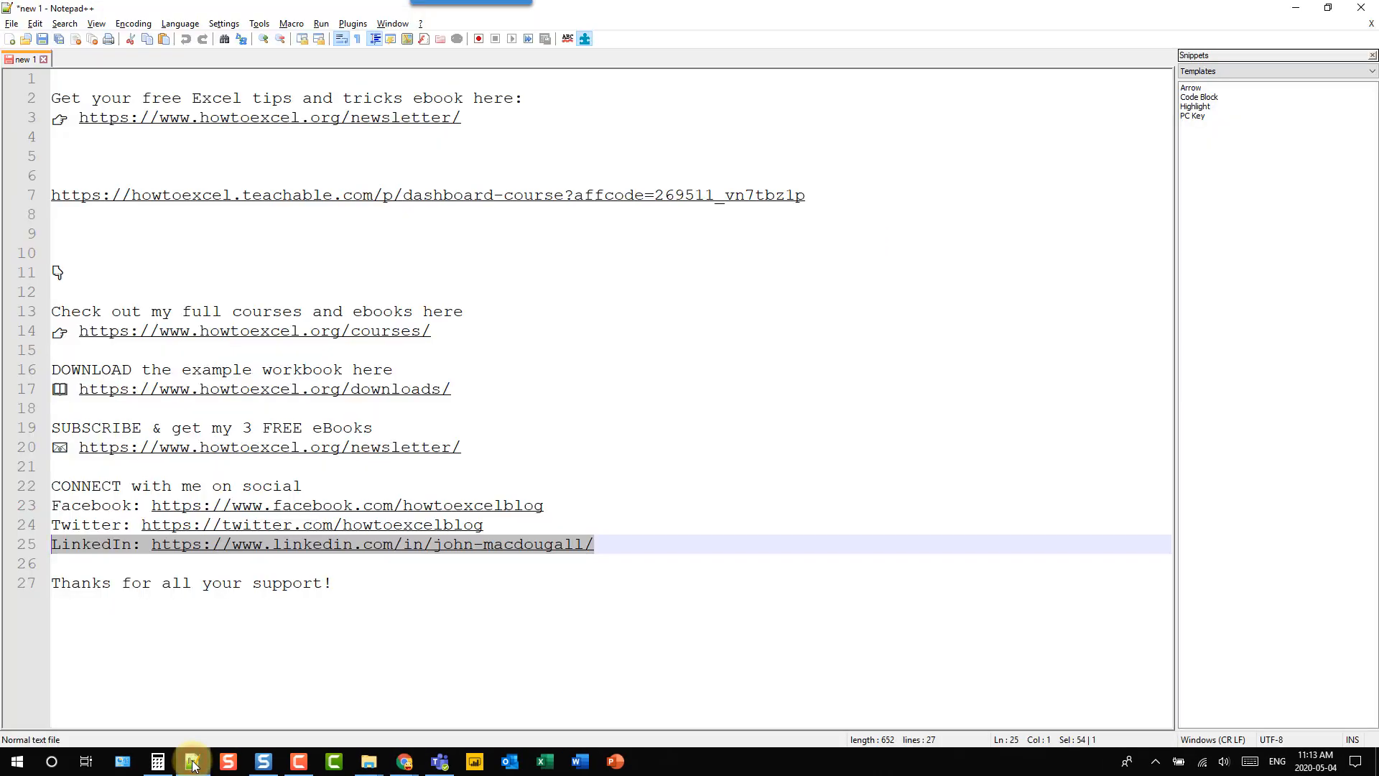
left_click(11, 25)
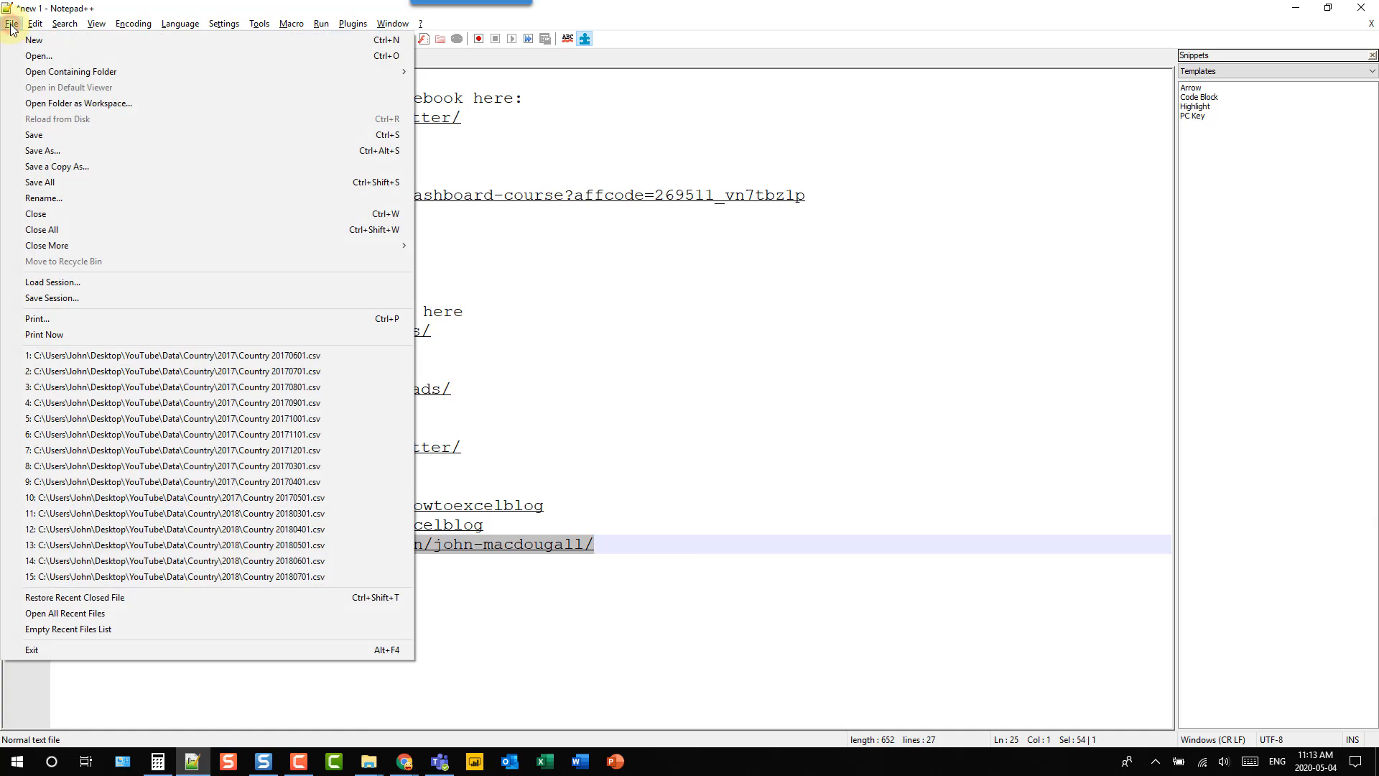
left_click(36, 41)
type("@triggerBody()['file_1']['contentBytes']")
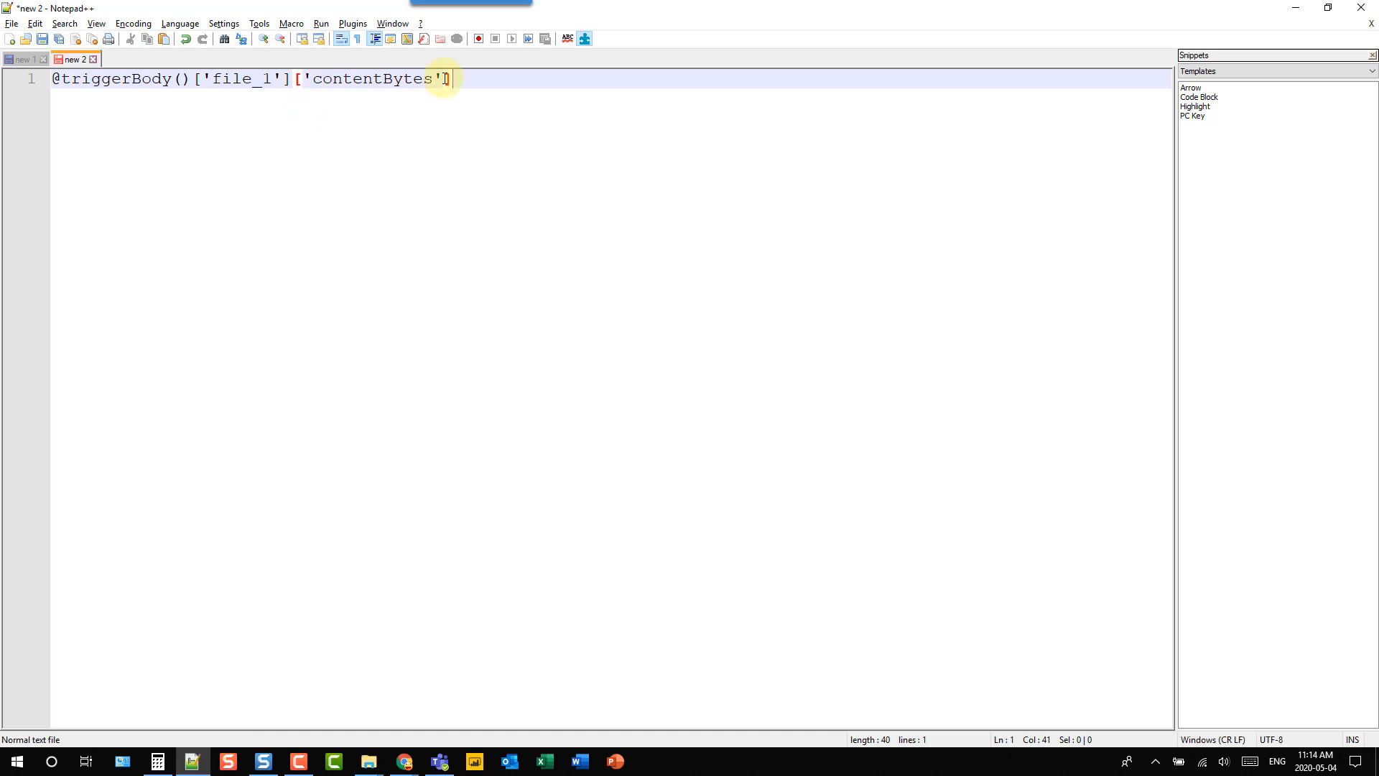
Step: Replace contentBytes with name in the expression and copy triggerBody()['file_1']['name'] without the leading @
left_click_drag(454, 78, 61, 78)
left_click_drag(313, 79, 431, 77)
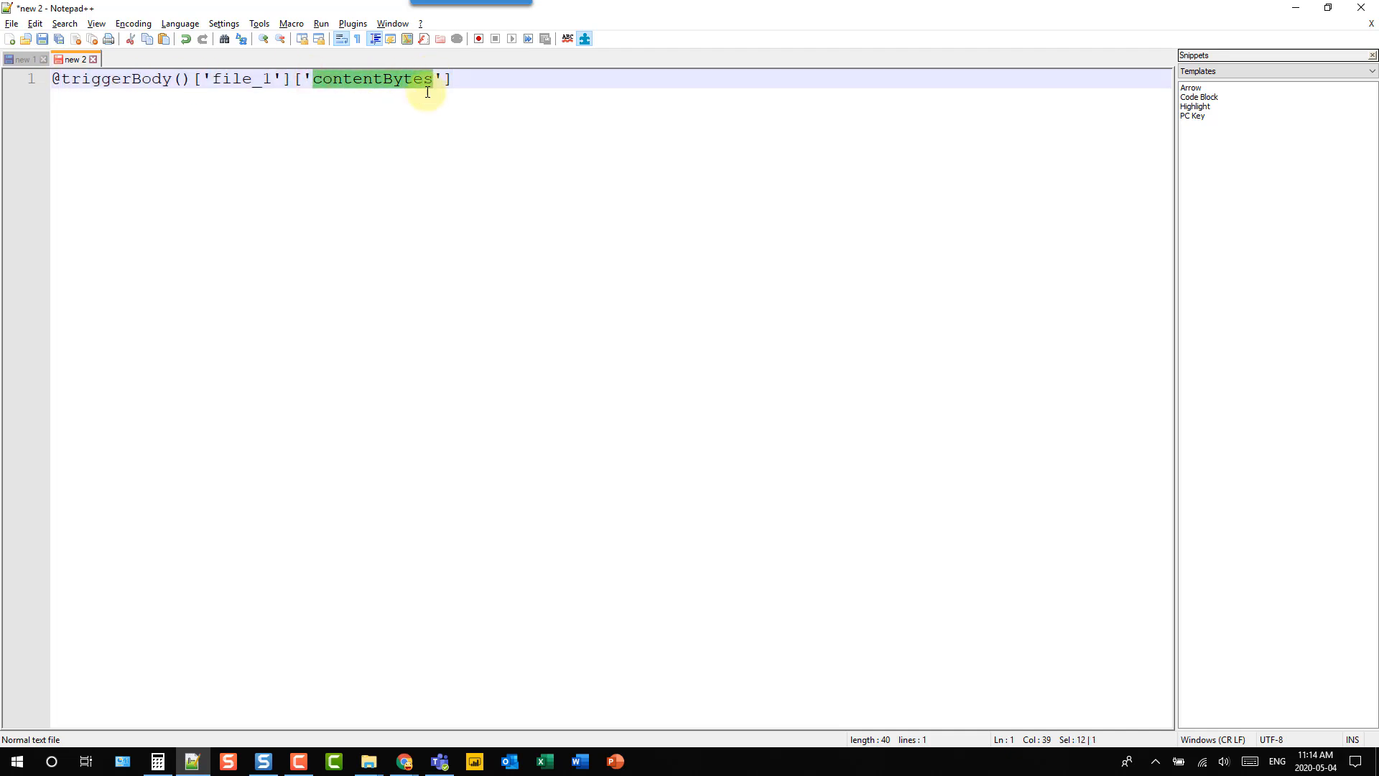
type("n")
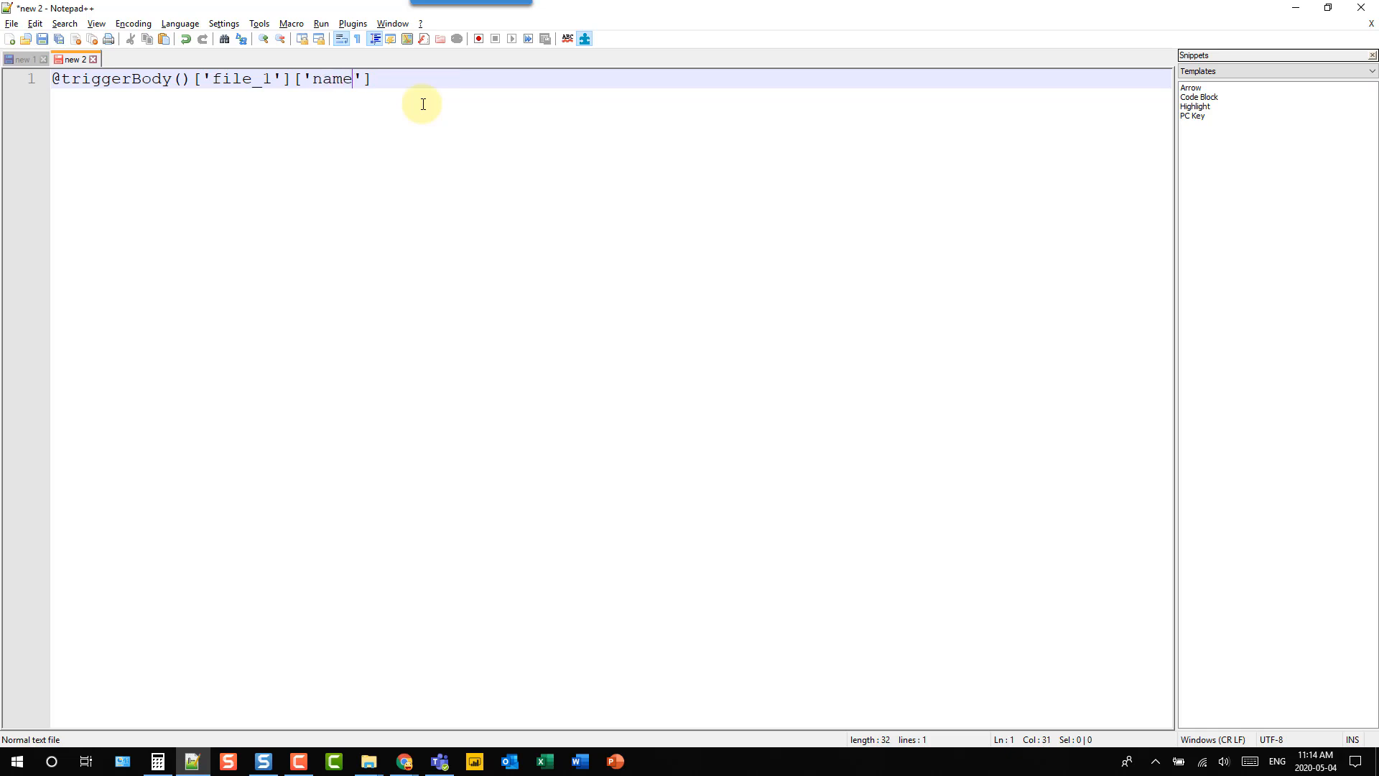
left_click_drag(393, 81, 62, 79)
key("ctrl+c")
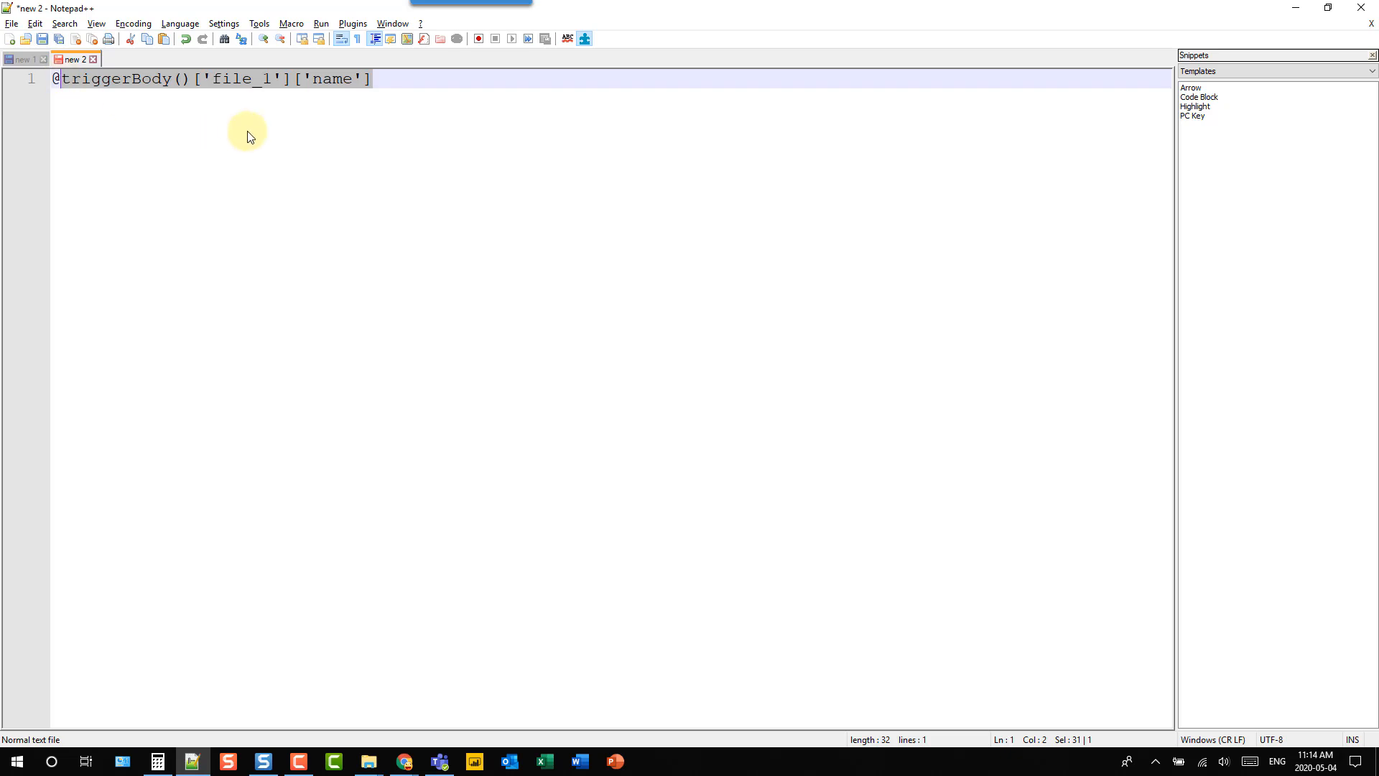
Step: Back in Power Automate, set the attachment name to the expression triggerBody()['file_1']['name'] and save the flow
key("alt+Tab")
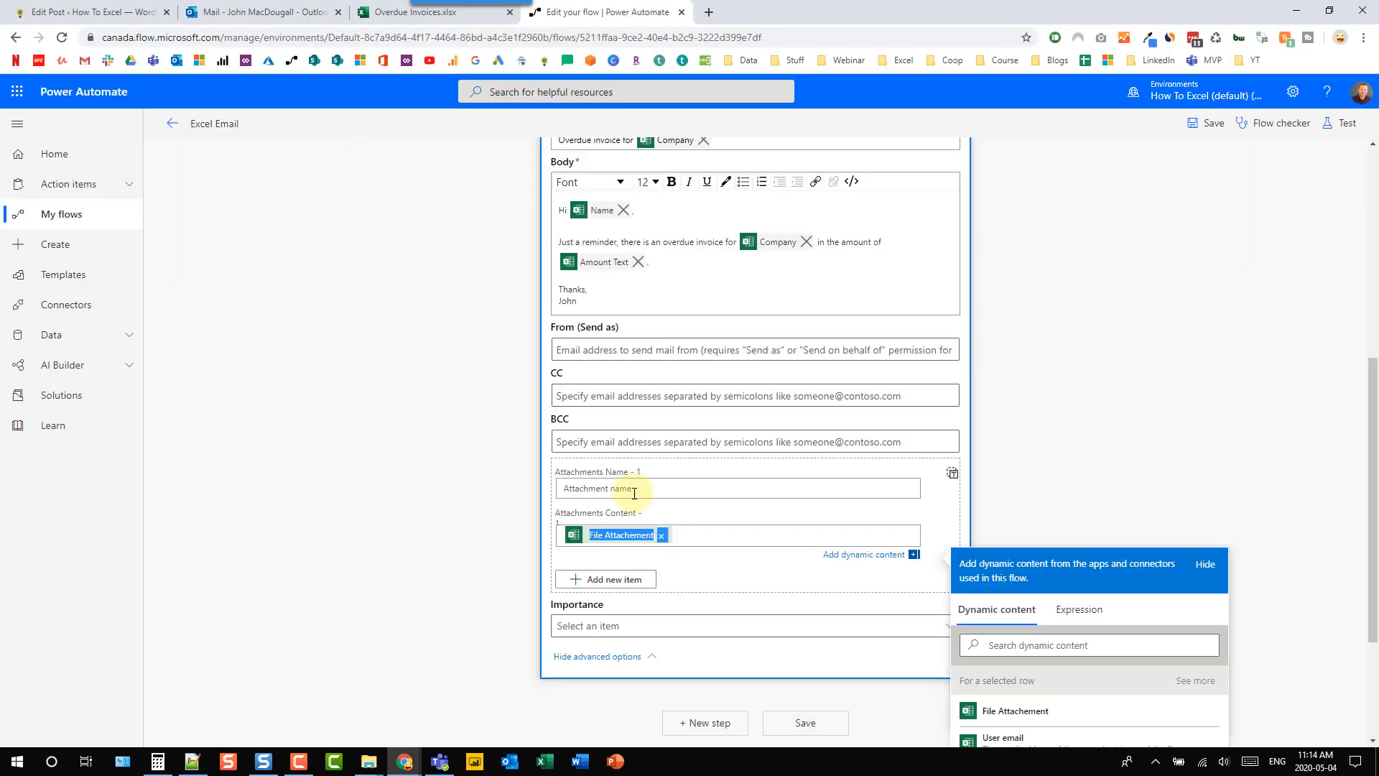
left_click(634, 491)
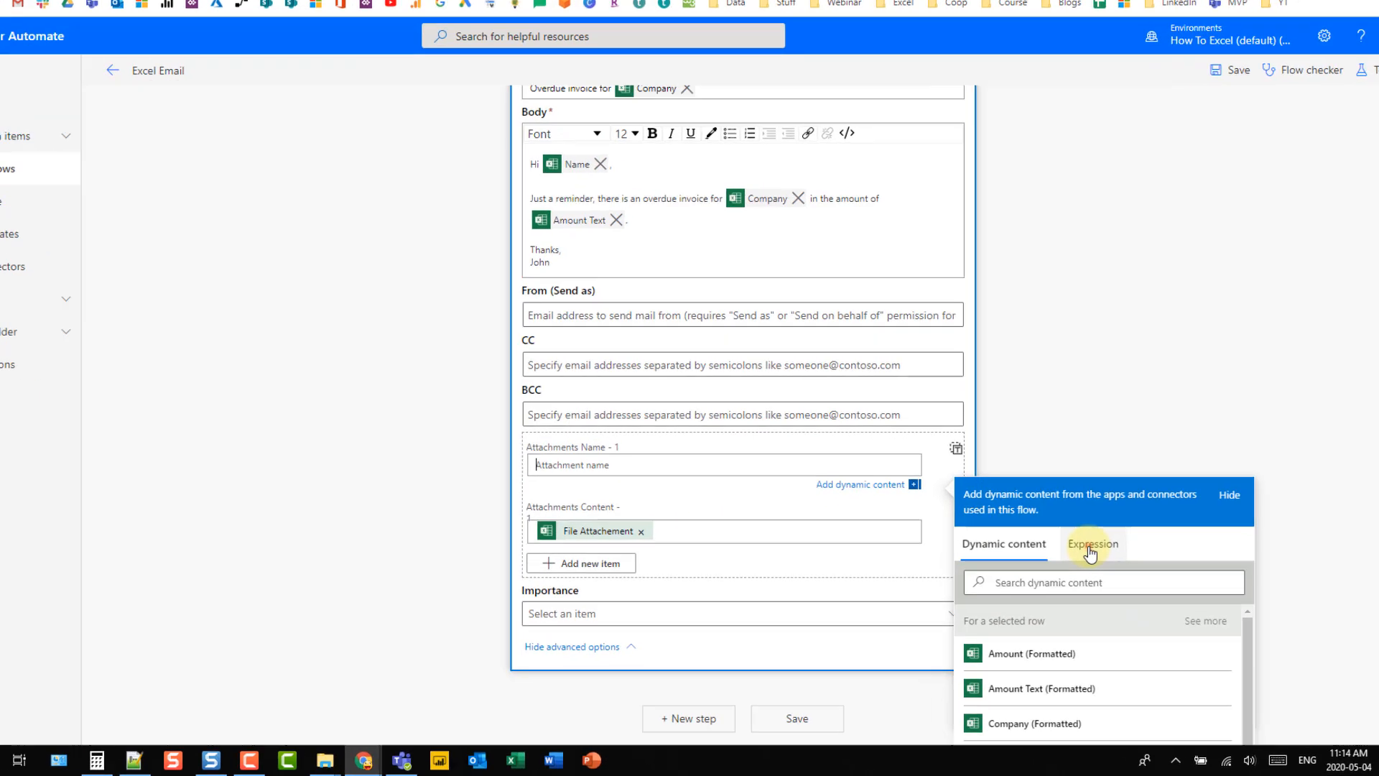
left_click(1078, 560)
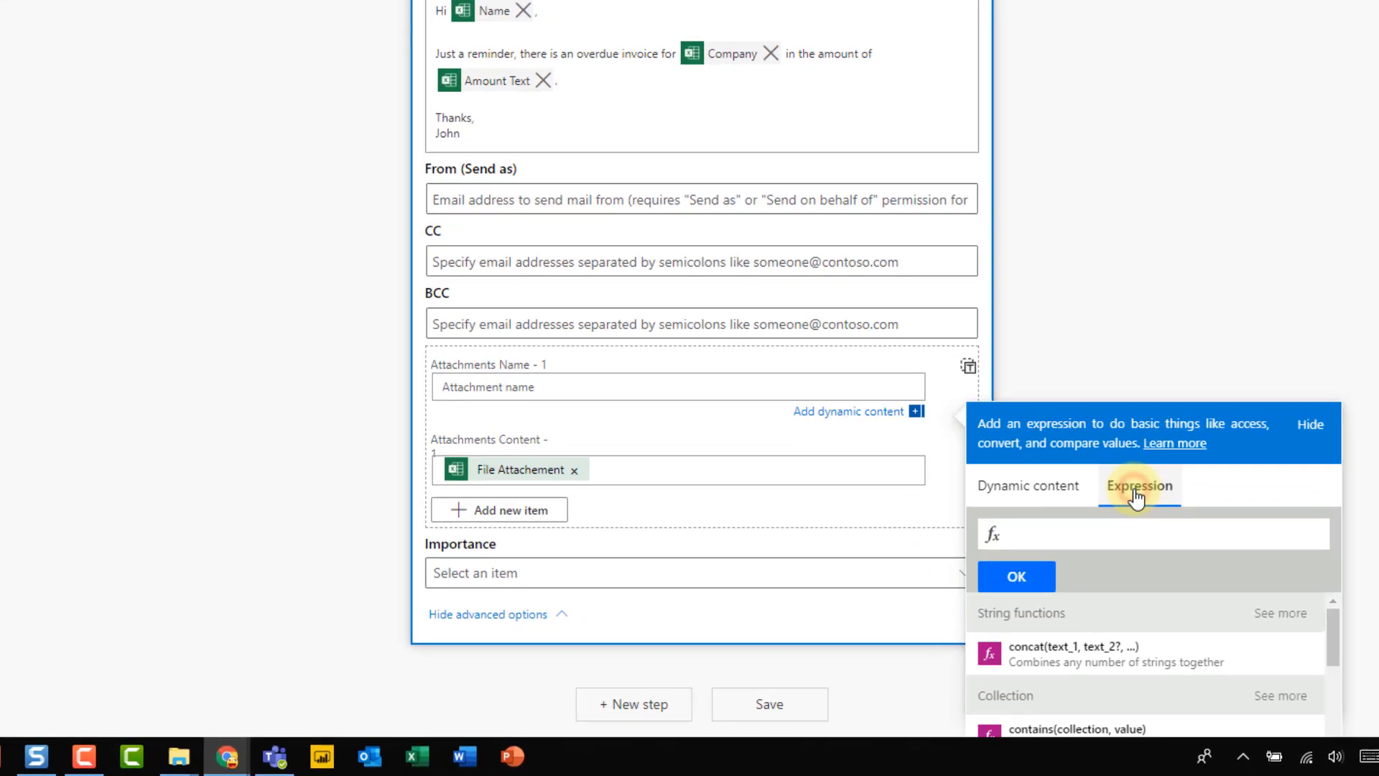
left_click(1048, 536)
key("ctrl+v")
left_click(1028, 576)
left_click(794, 718)
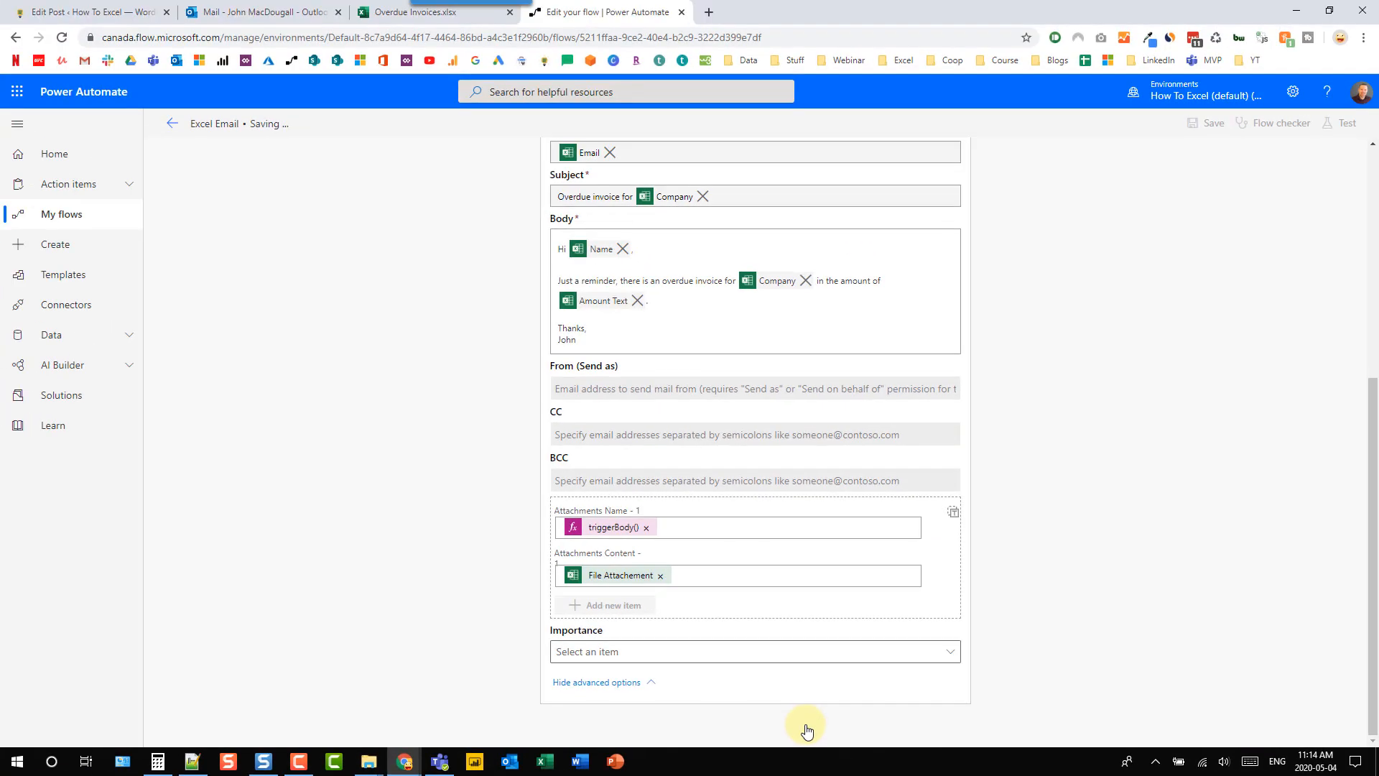
Step: In the Overdue Invoices workbook, return to the list of flows and start Excel Email for the selected Atmos Energy row
left_click(394, 18)
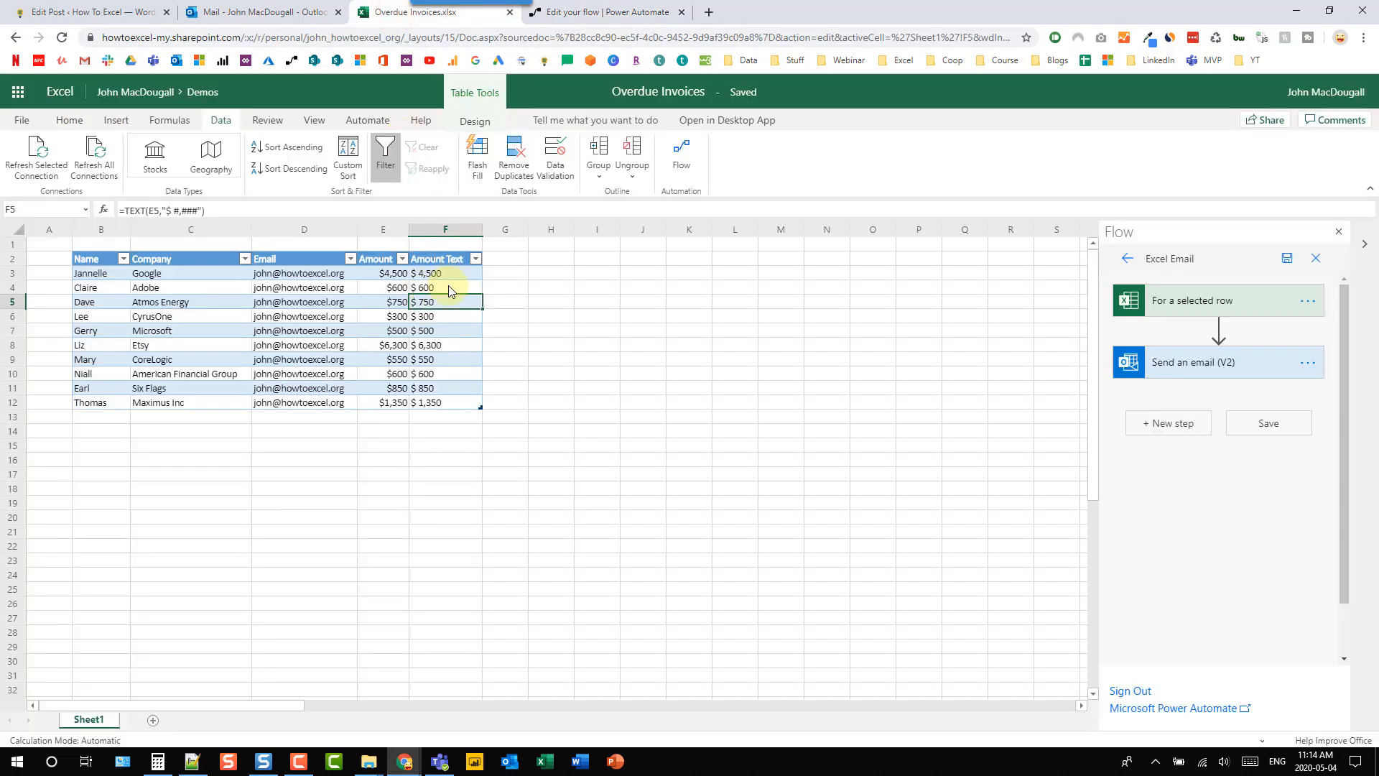
left_click(1124, 260)
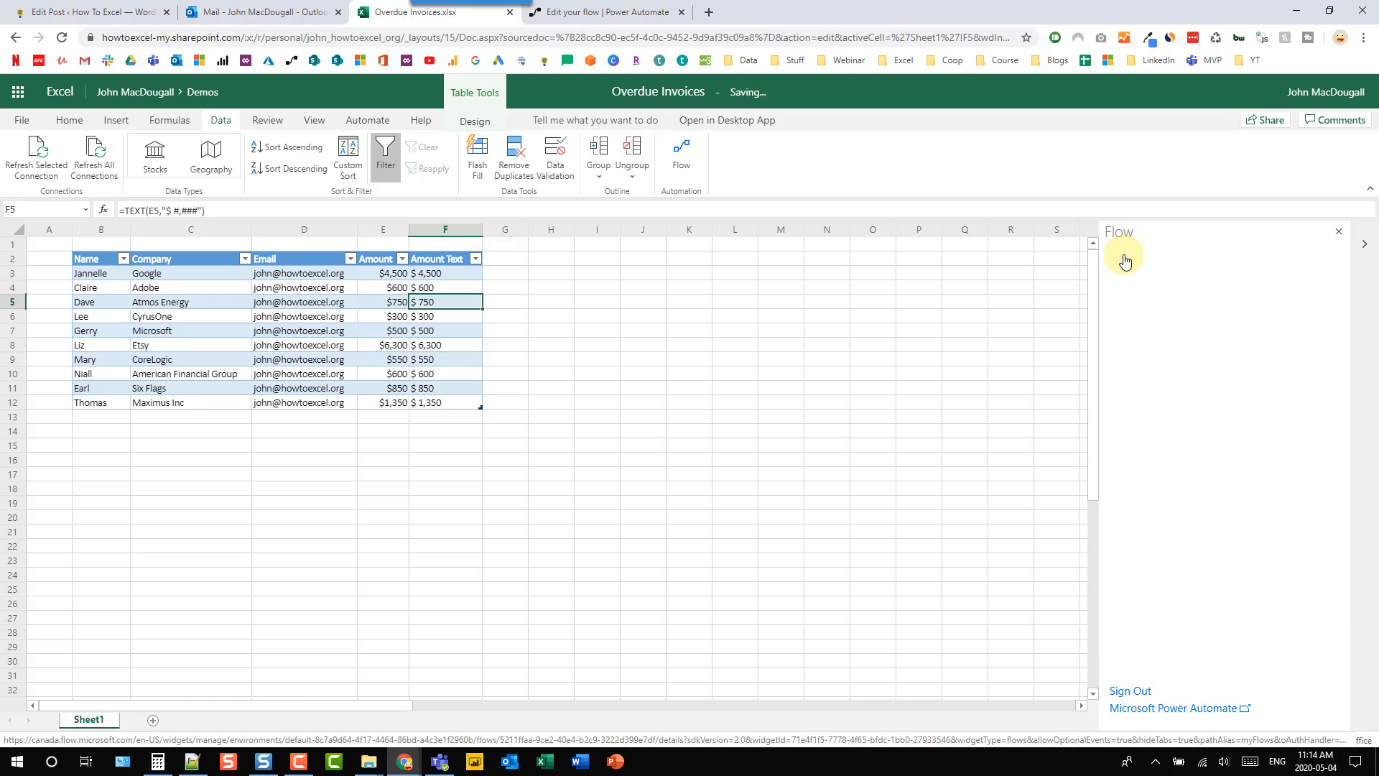
left_click(685, 149)
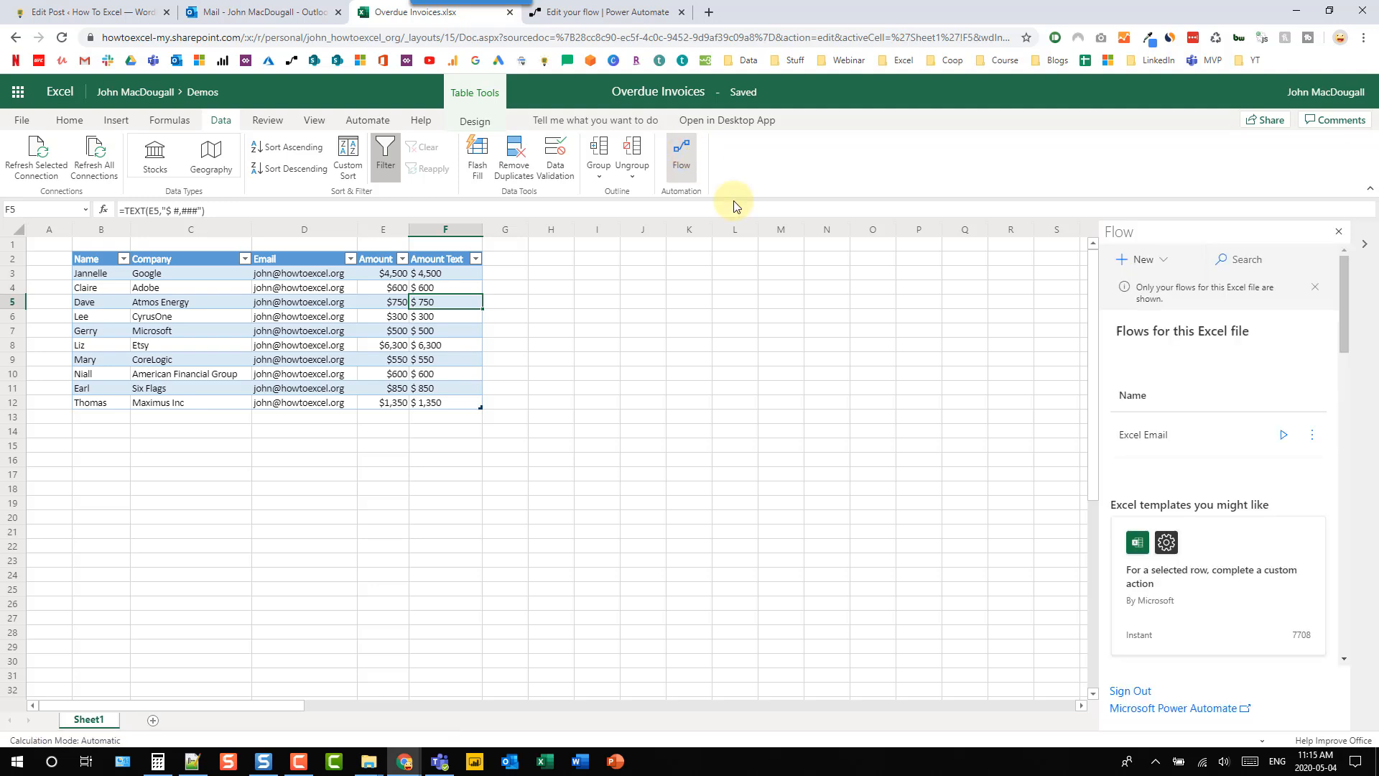
left_click(1283, 437)
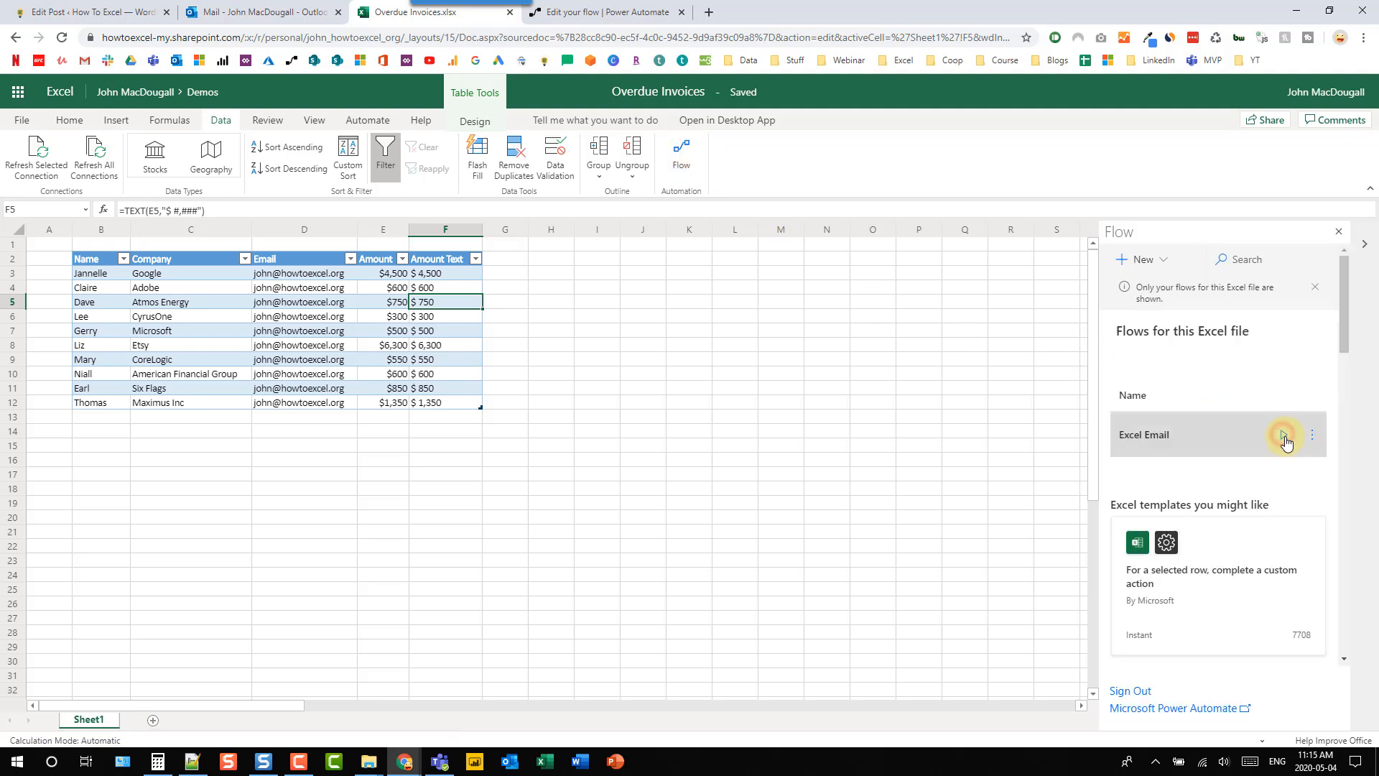
left_click(1146, 638)
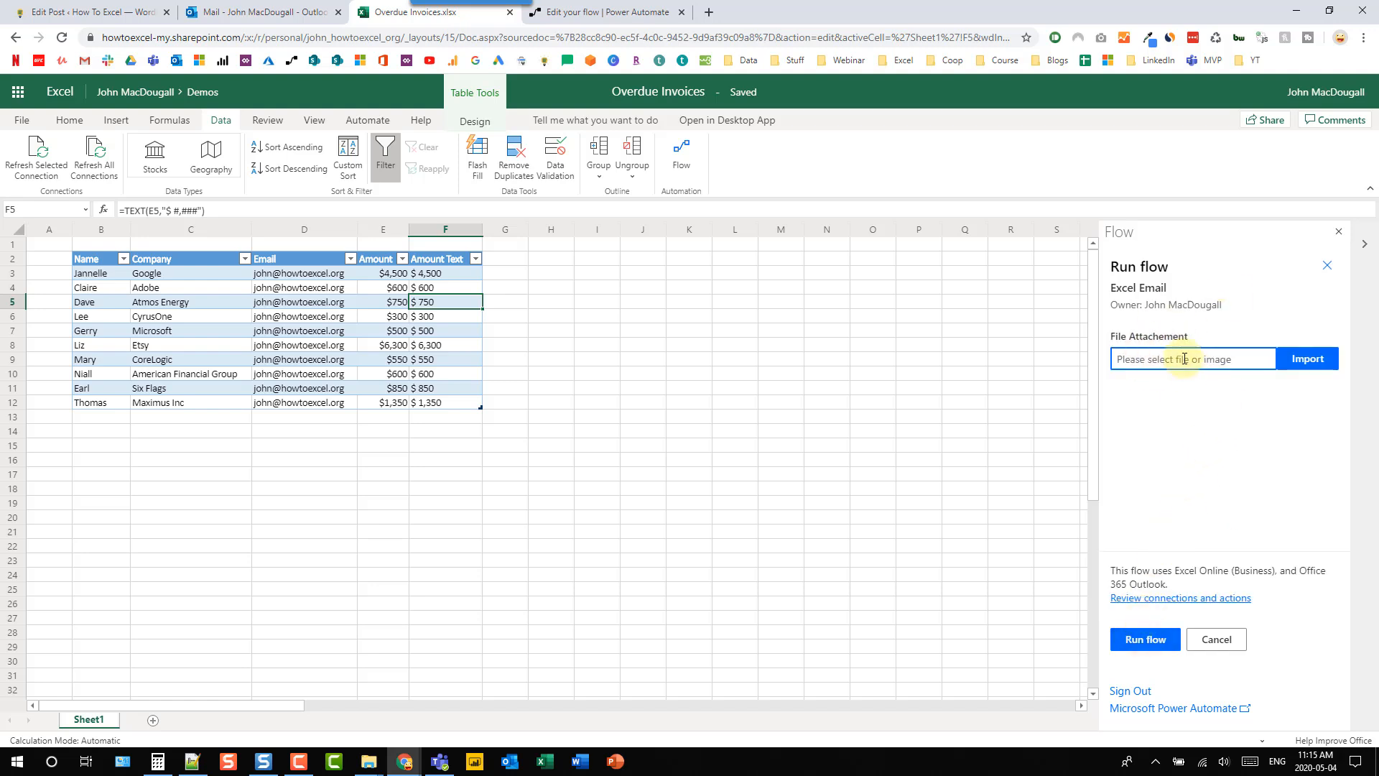
Step: Import World Map.png from the Excel Dashboard folder as the file attachment and run the flow
left_click(1300, 363)
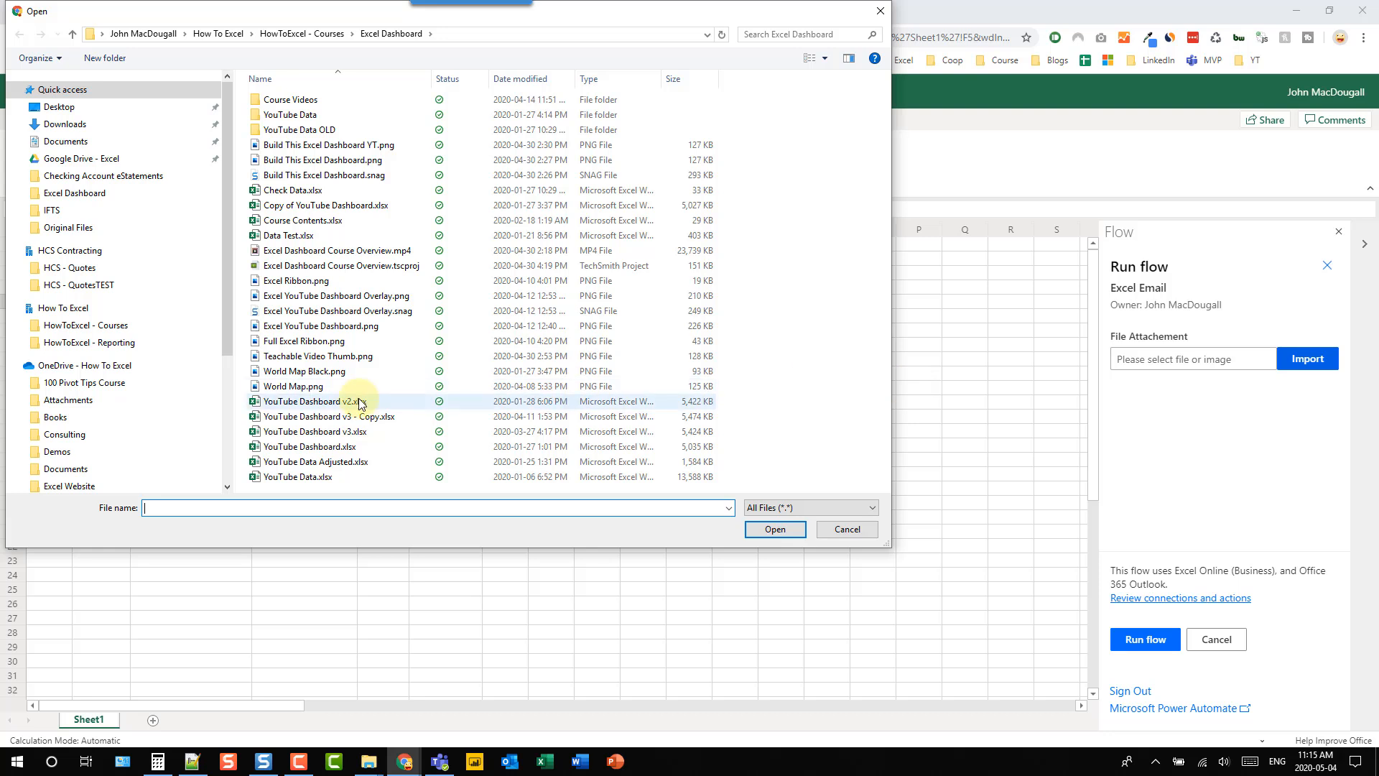
left_click(289, 387)
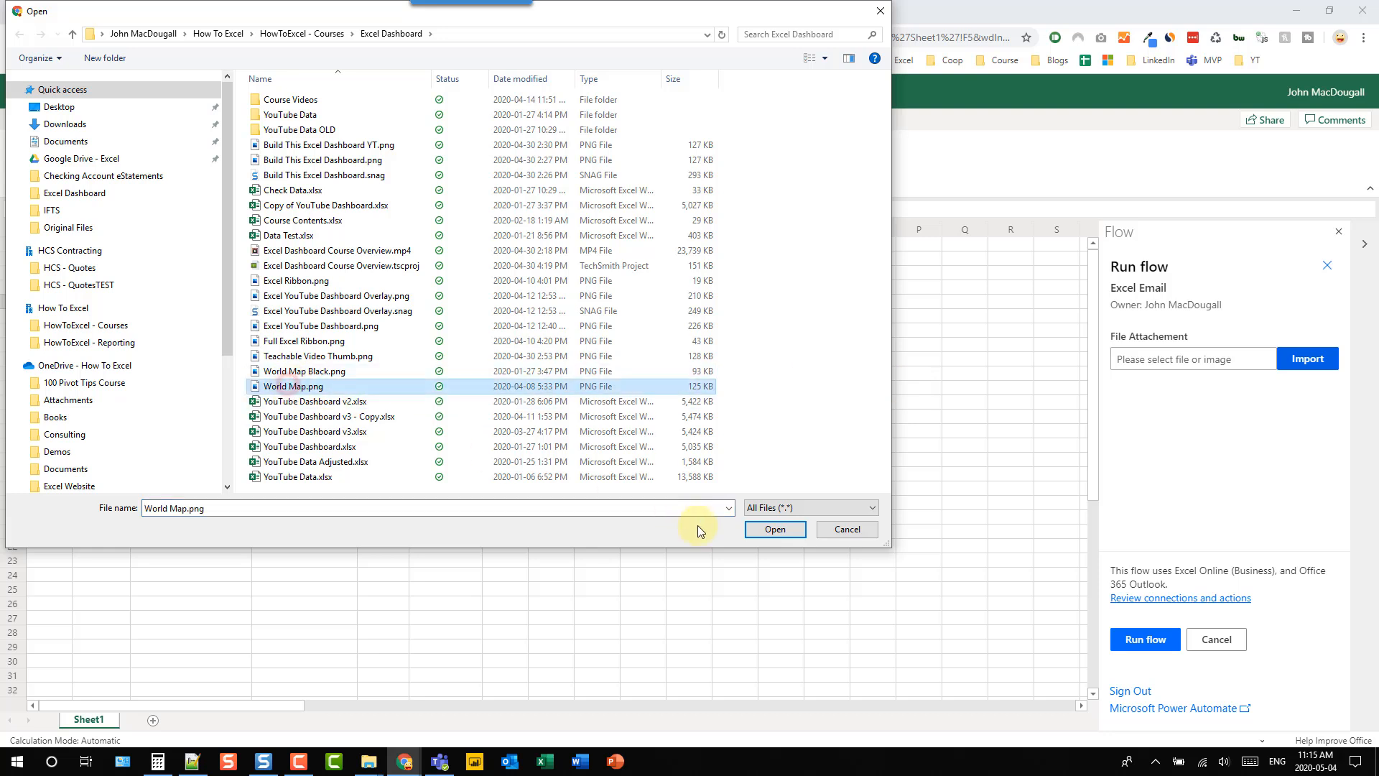
left_click(770, 529)
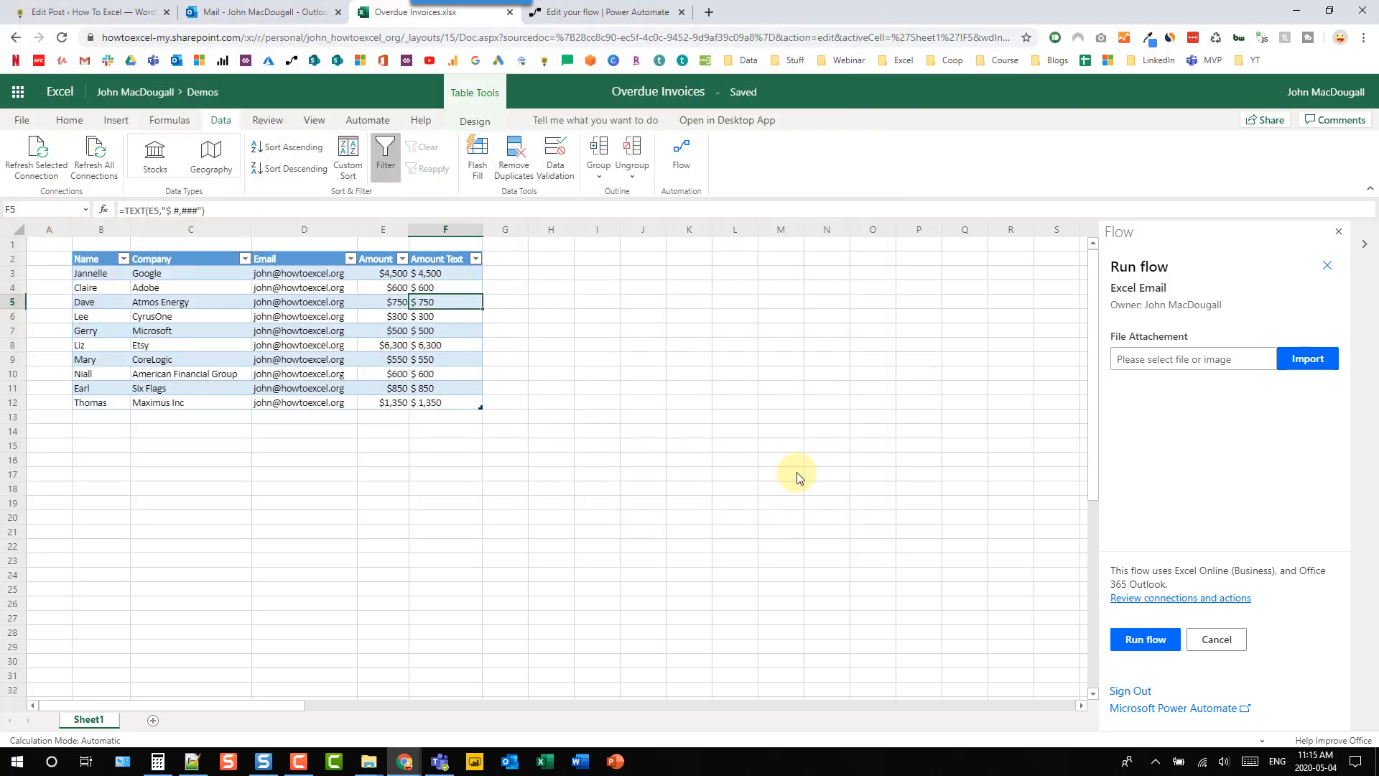
left_click(1142, 638)
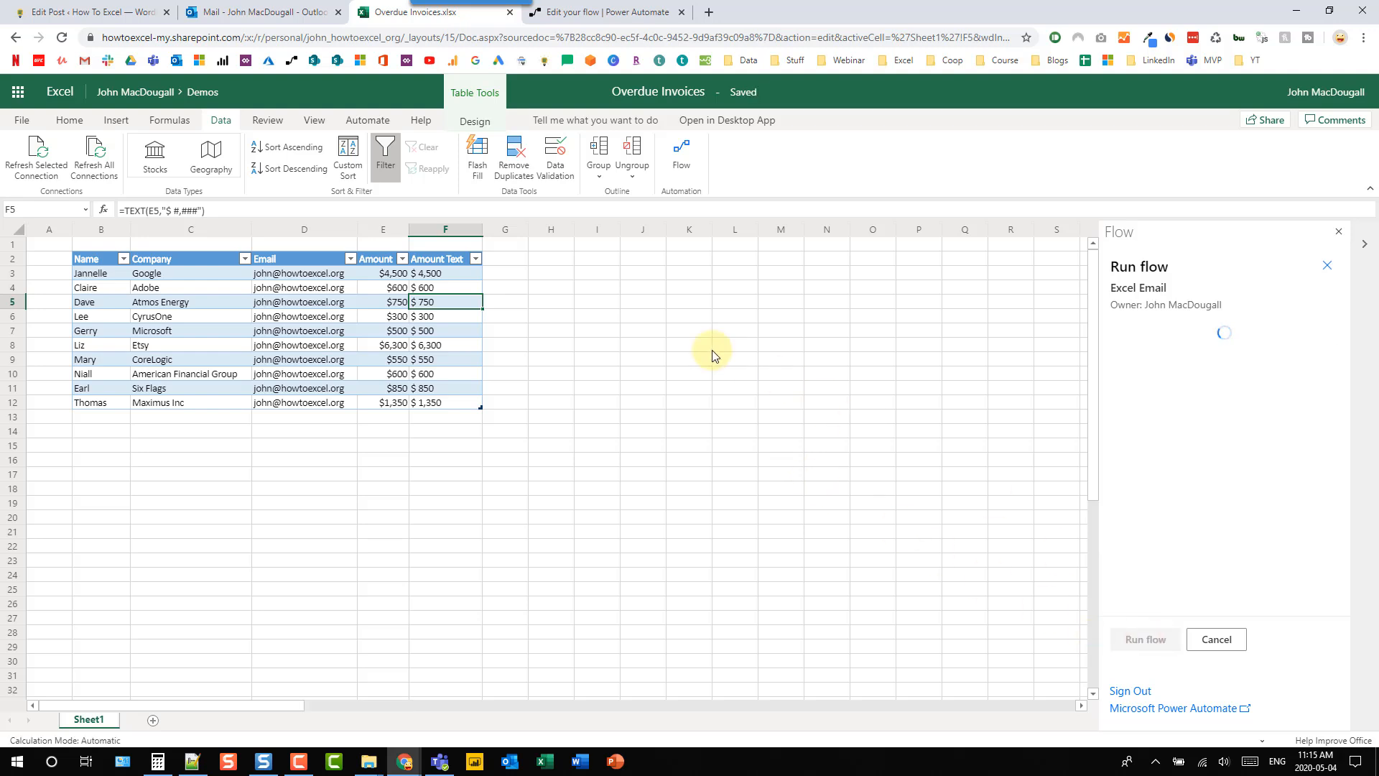
left_click(1155, 645)
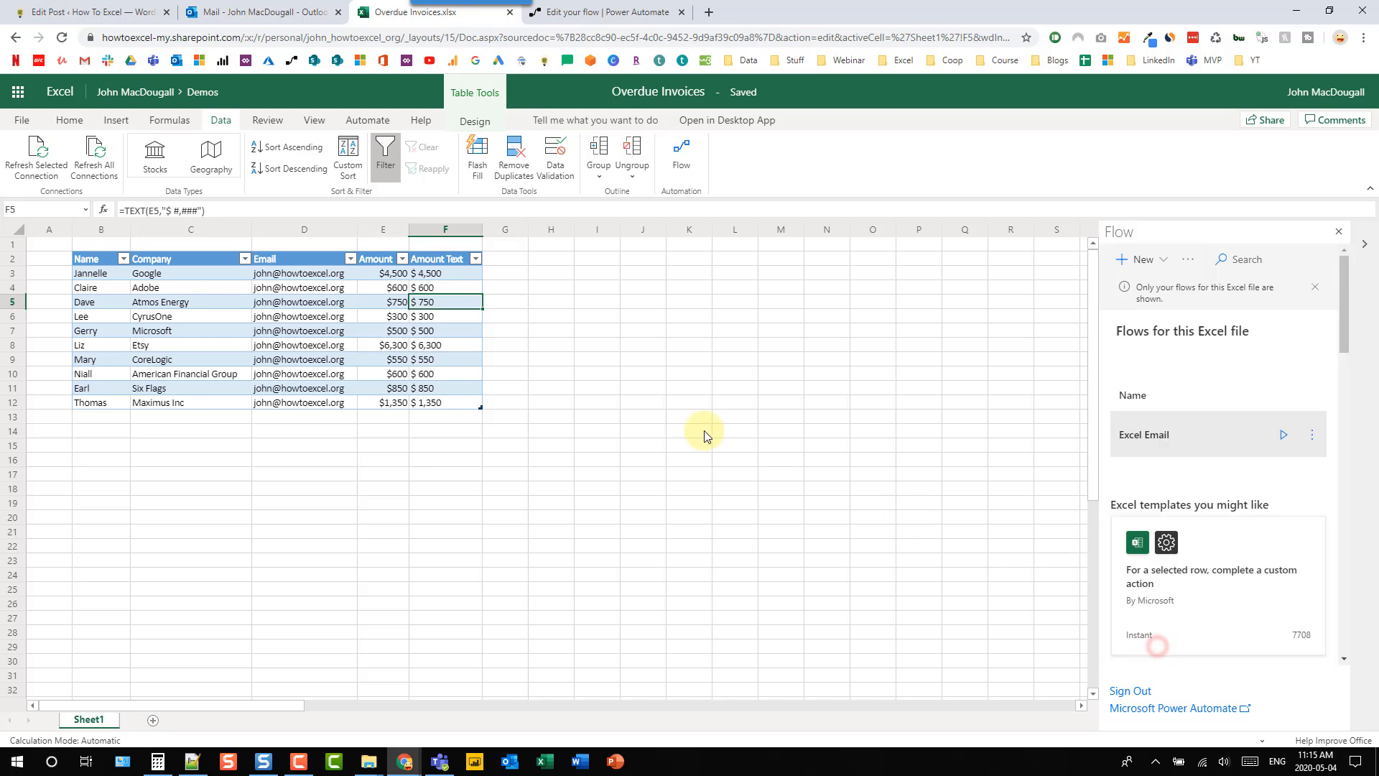
Step: Open the new overdue invoice email for Atmos Energy in the Outlook inbox and check its body text and attachment name
left_click(285, 9)
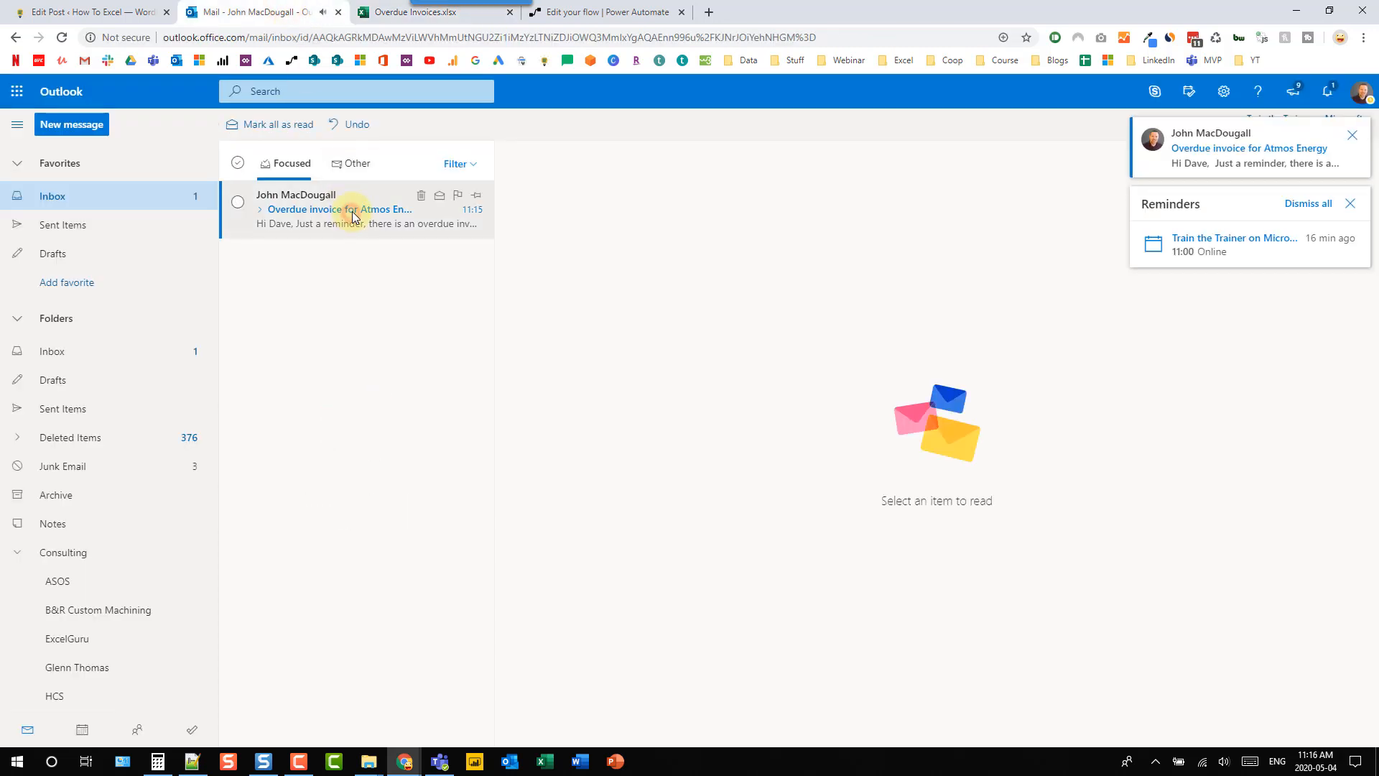
left_click(352, 216)
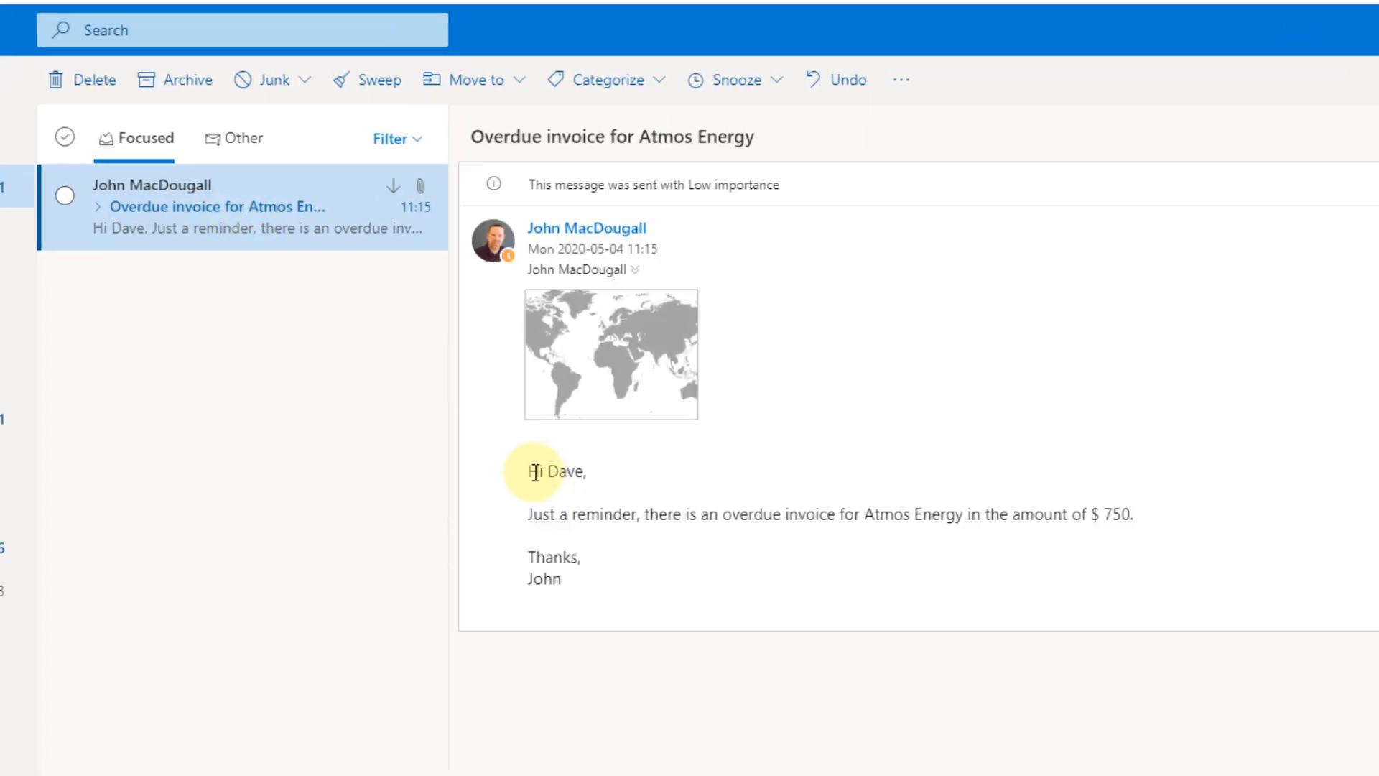
left_click_drag(528, 470, 561, 581)
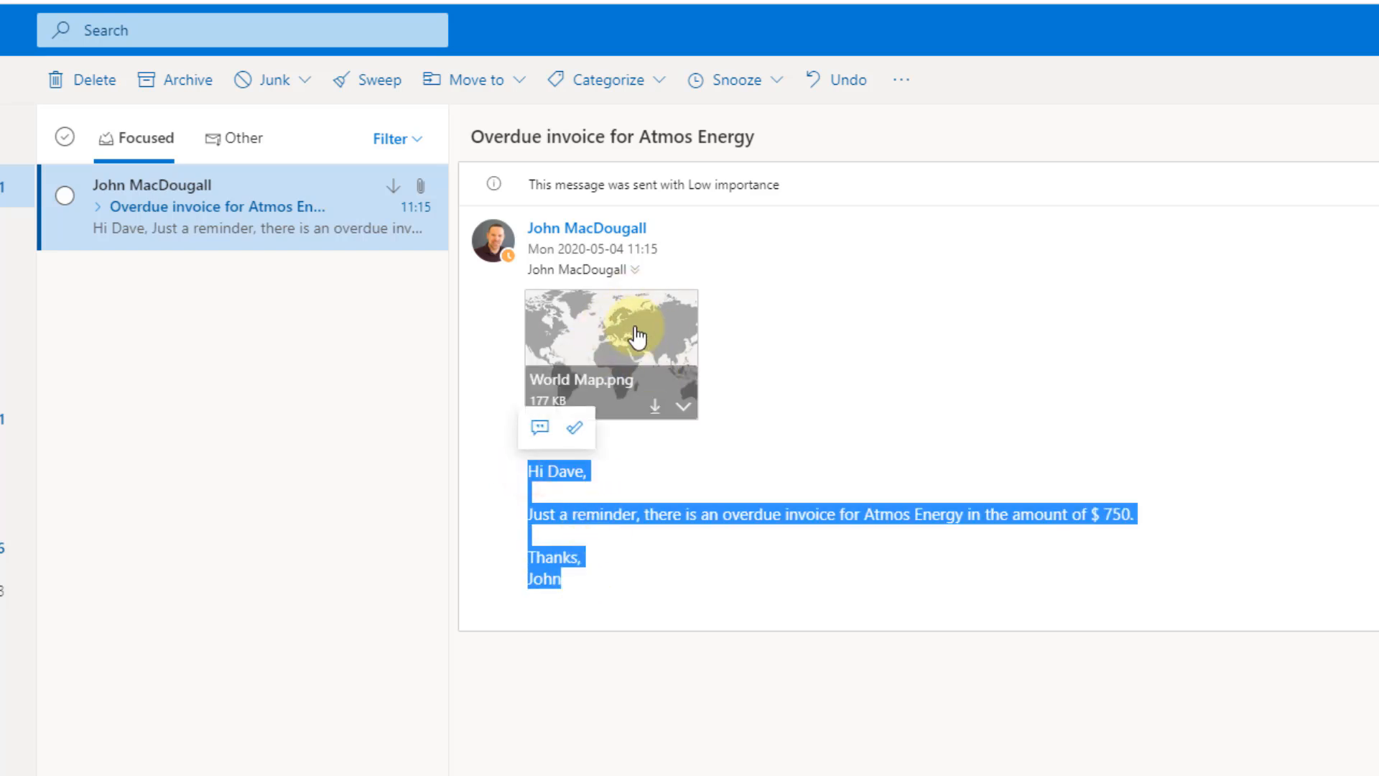